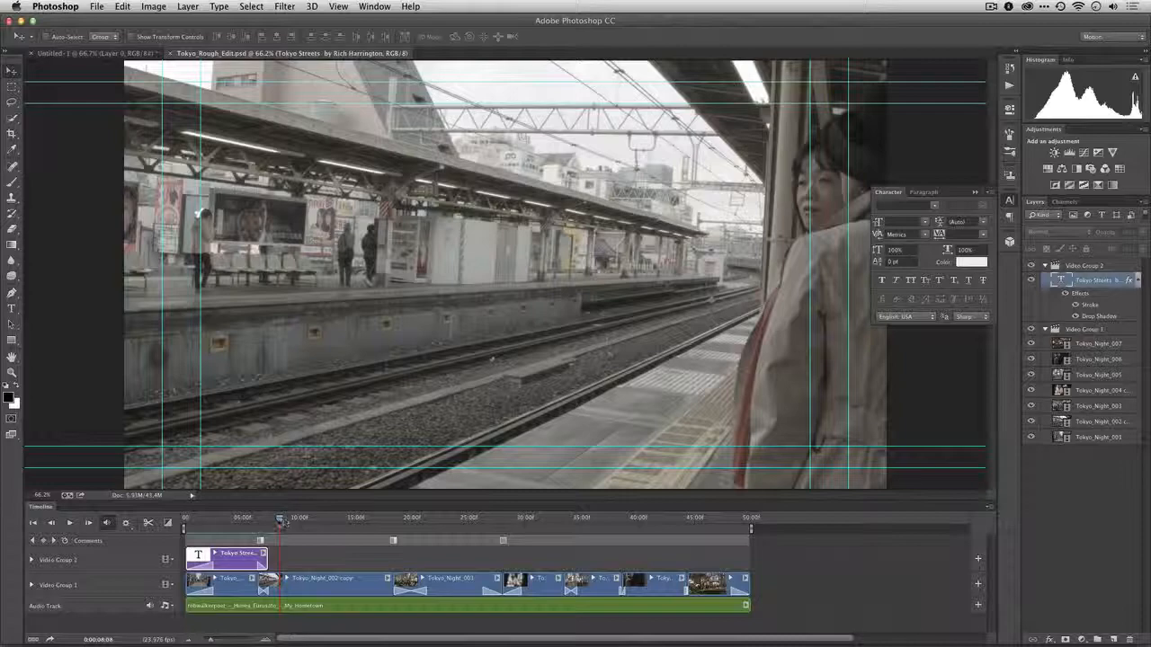
# Step: Scrub the timeline through the title and the opening clips to review the flat, ungraded footage
pyautogui.moveTo(281, 519); pyautogui.dragTo(313, 522)
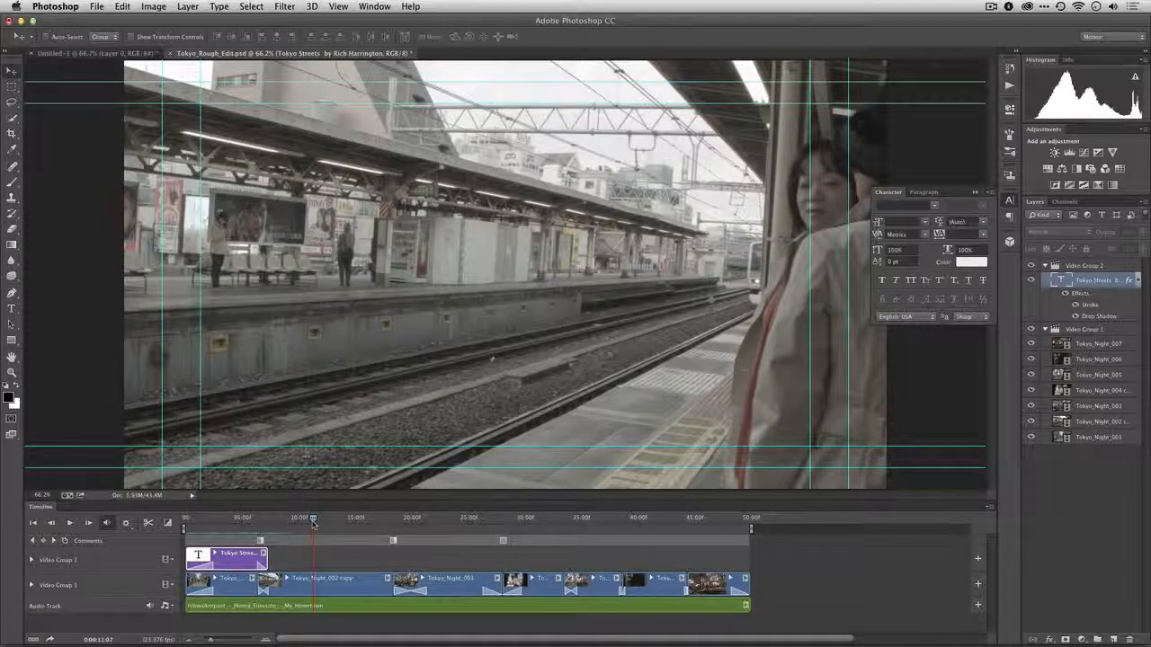
pyautogui.moveTo(321, 524); pyautogui.dragTo(224, 588)
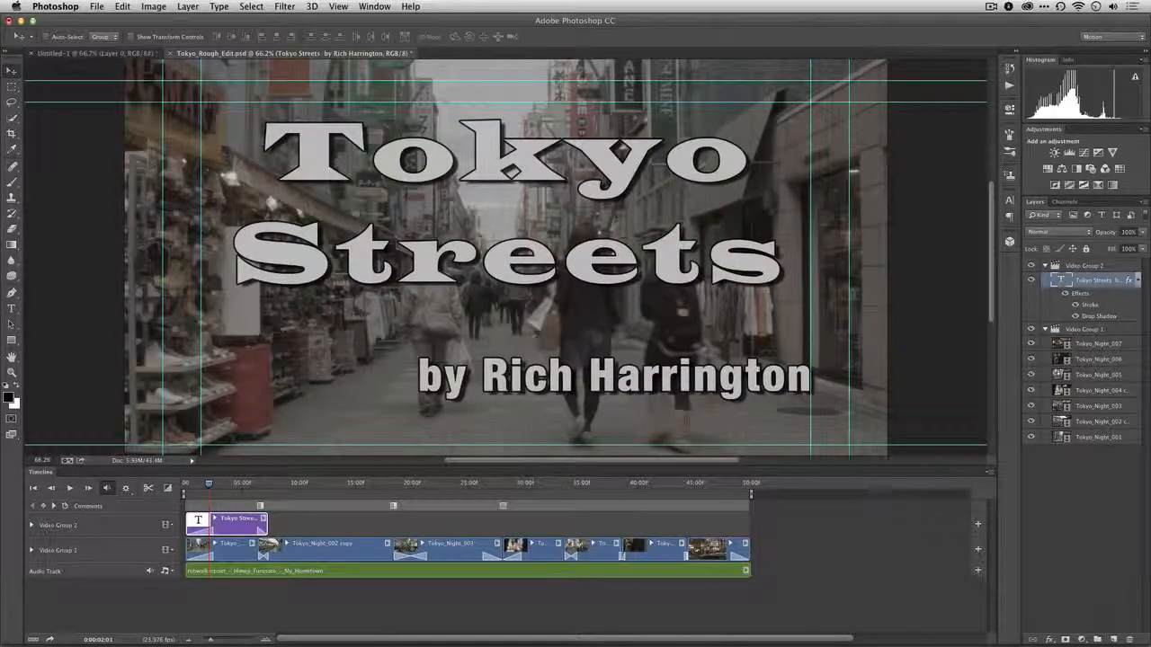
# Step: Add a Color Lookup adjustment layer above the clips in Video Group 1, with the title shot in view
pyautogui.click(1088, 331)
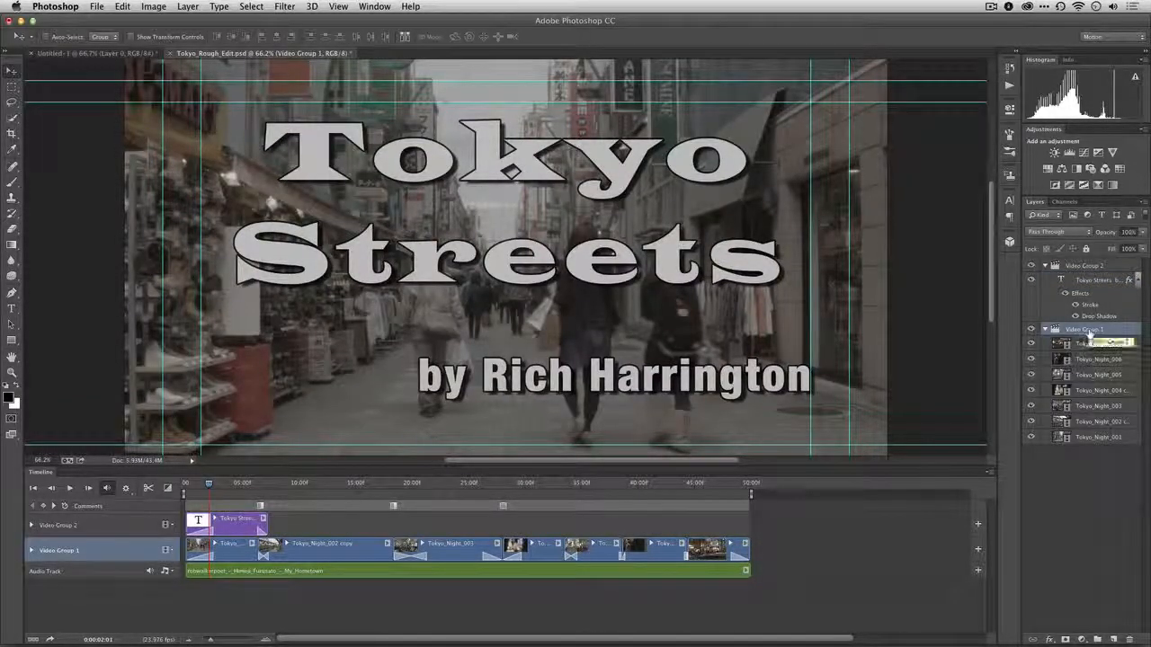
pyautogui.moveTo(247, 483); pyautogui.dragTo(606, 493)
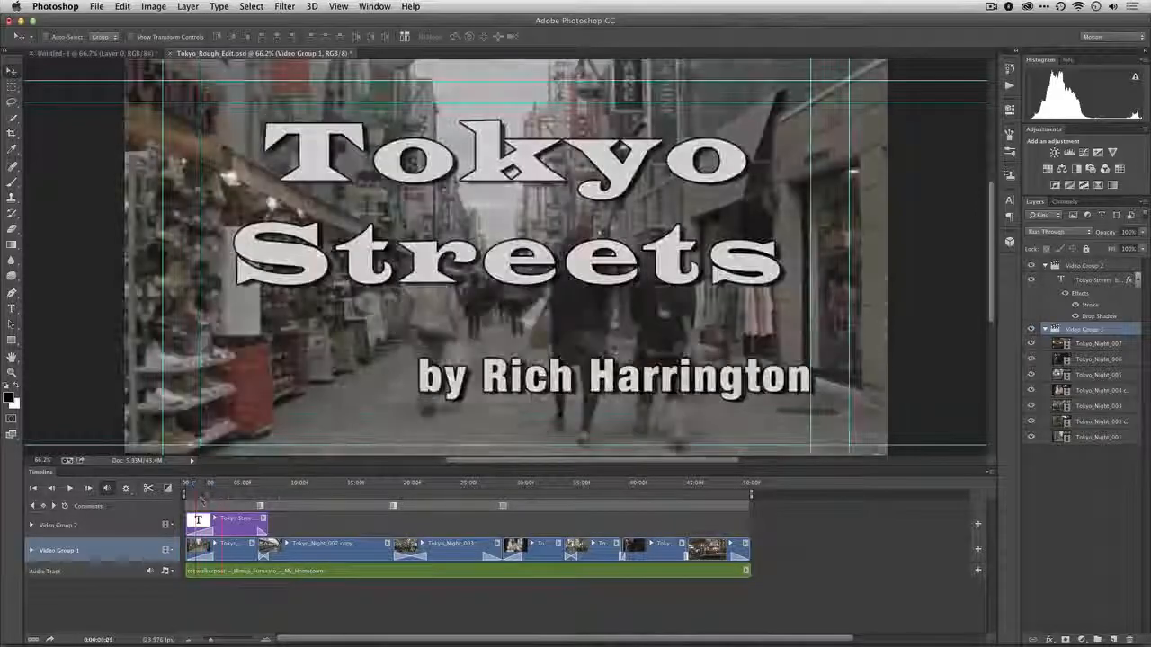
pyautogui.moveTo(201, 500); pyautogui.dragTo(172, 499)
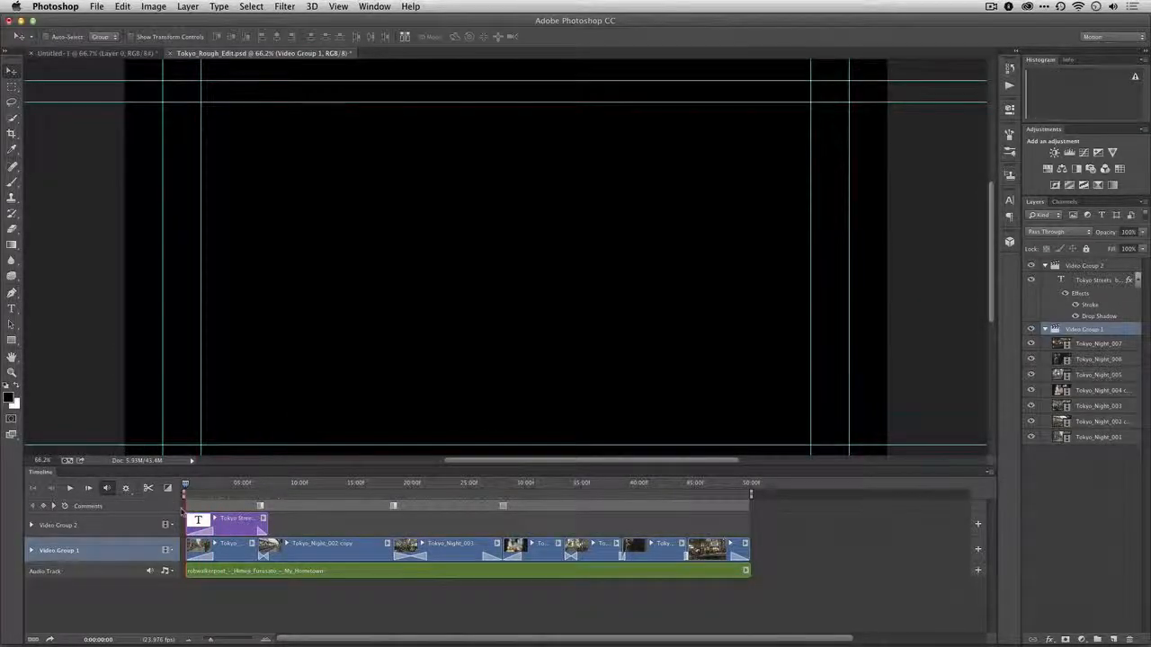
pyautogui.press('space')
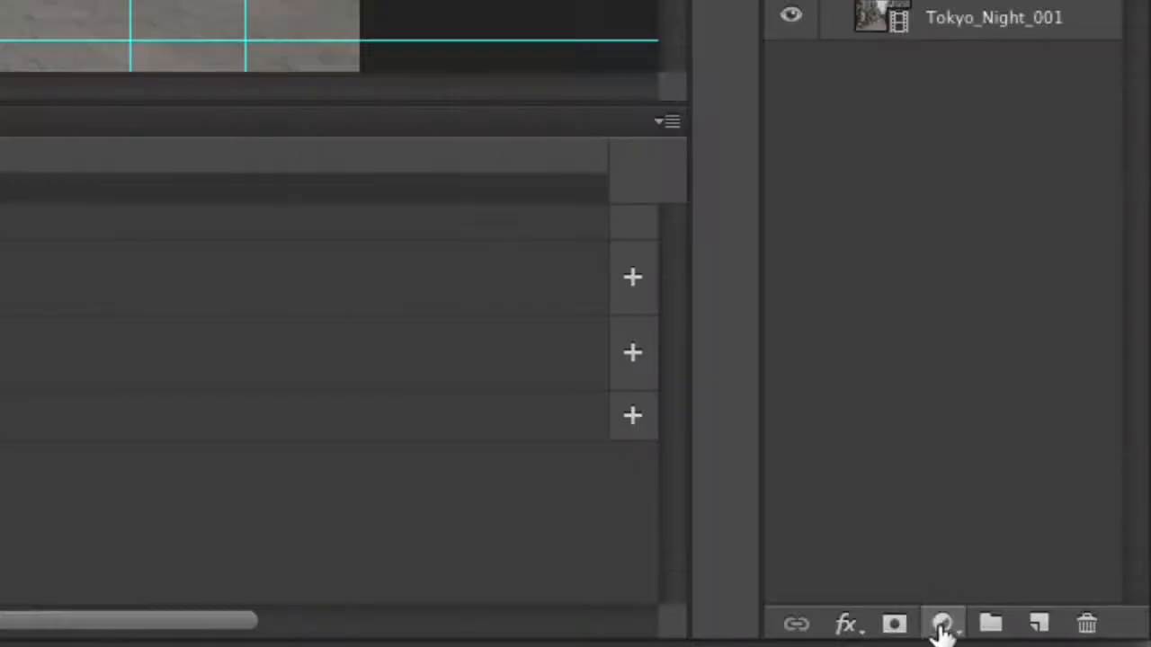
pyautogui.click(1082, 639)
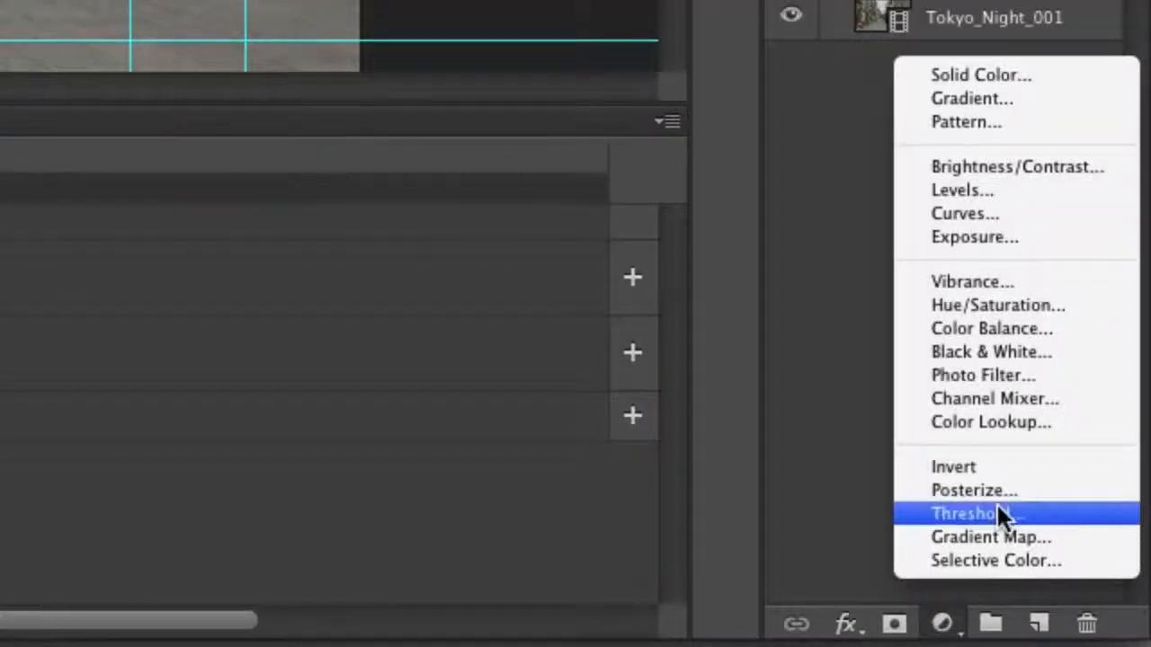
pyautogui.click(1007, 420)
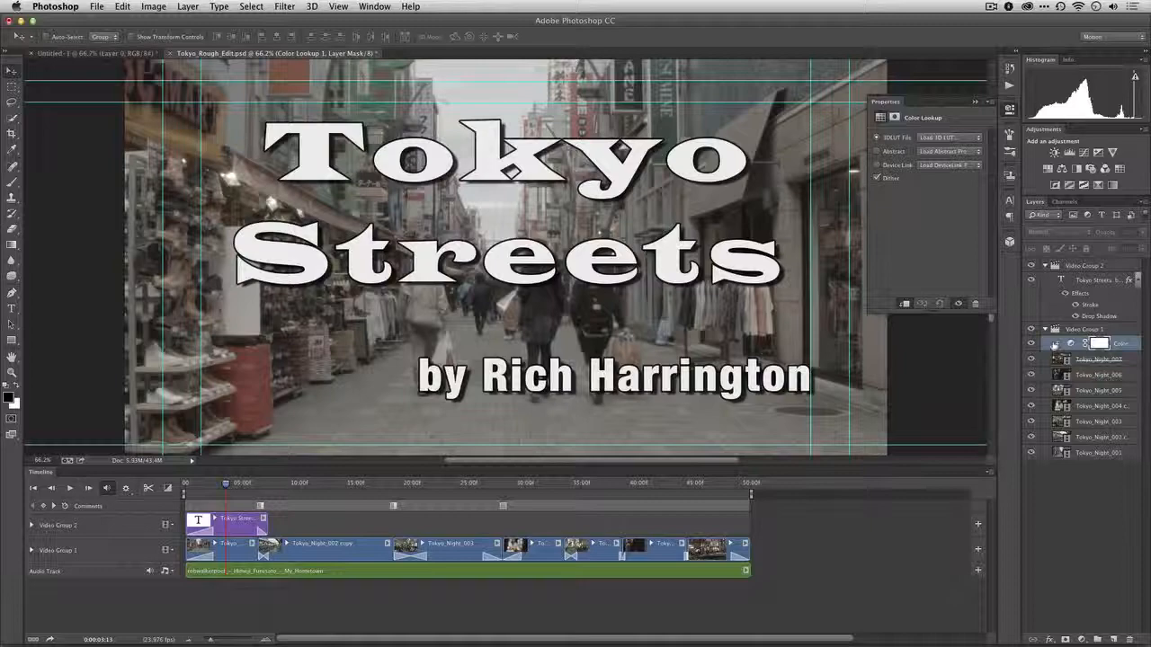
# Step: Load the 3D LUT Hook_BMCC_BMDFilm2Vid.cube from the LUTS folder in Creative Cloud Files into the Color Lookup adjustment
pyautogui.click(956, 139)
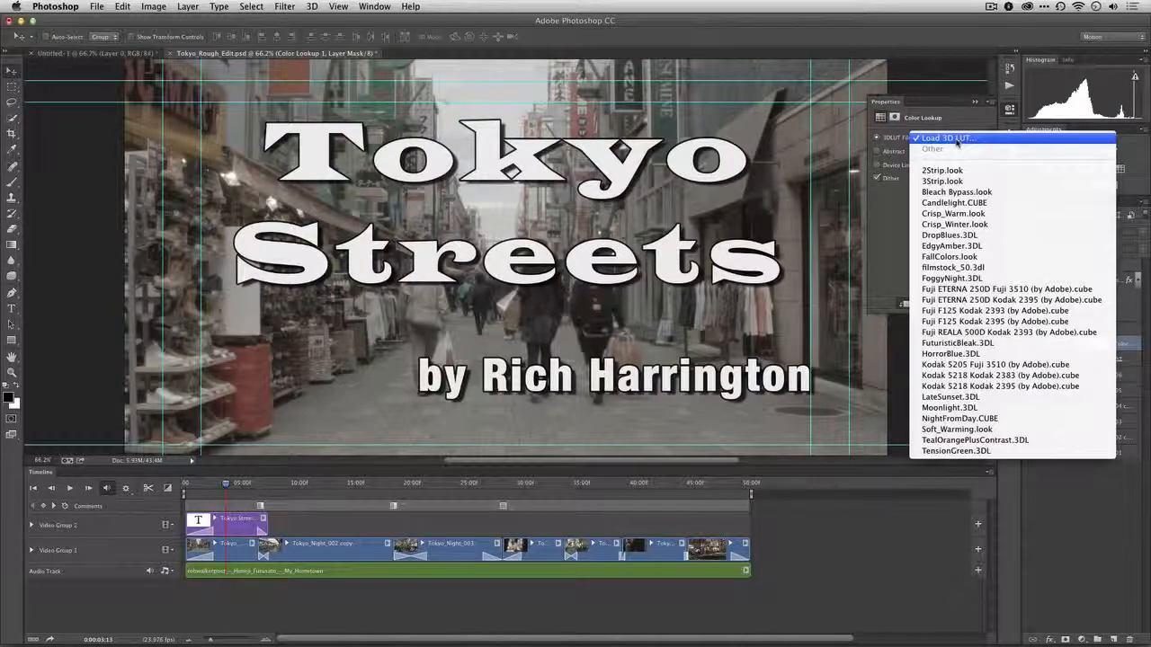
pyautogui.click(948, 137)
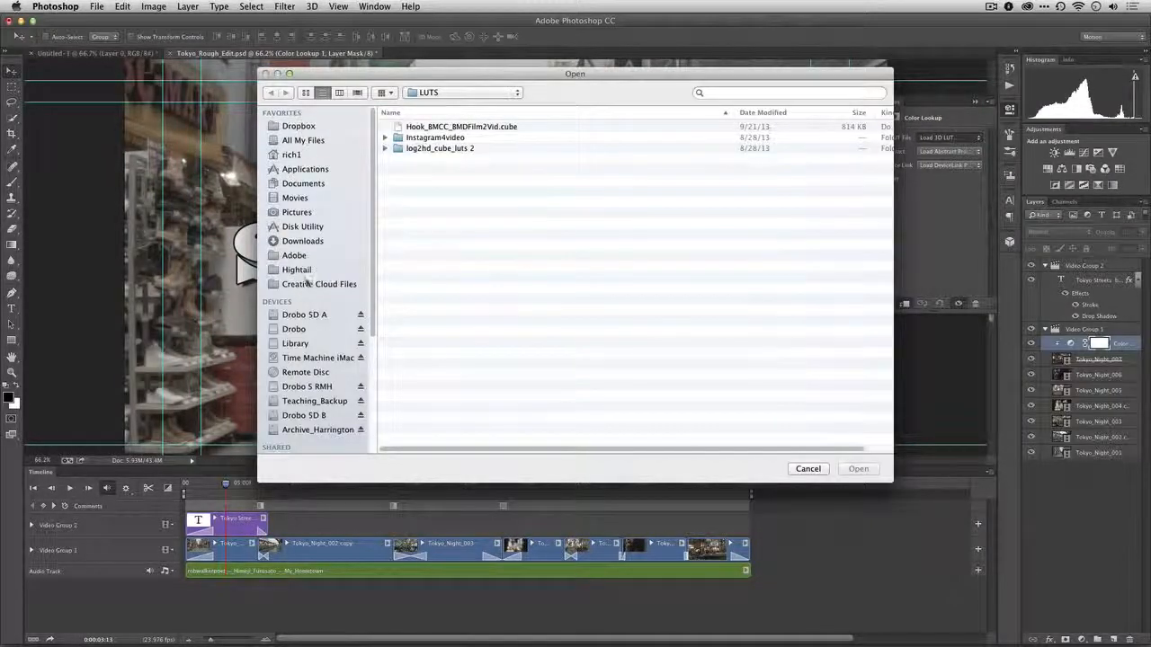
pyautogui.click(305, 283)
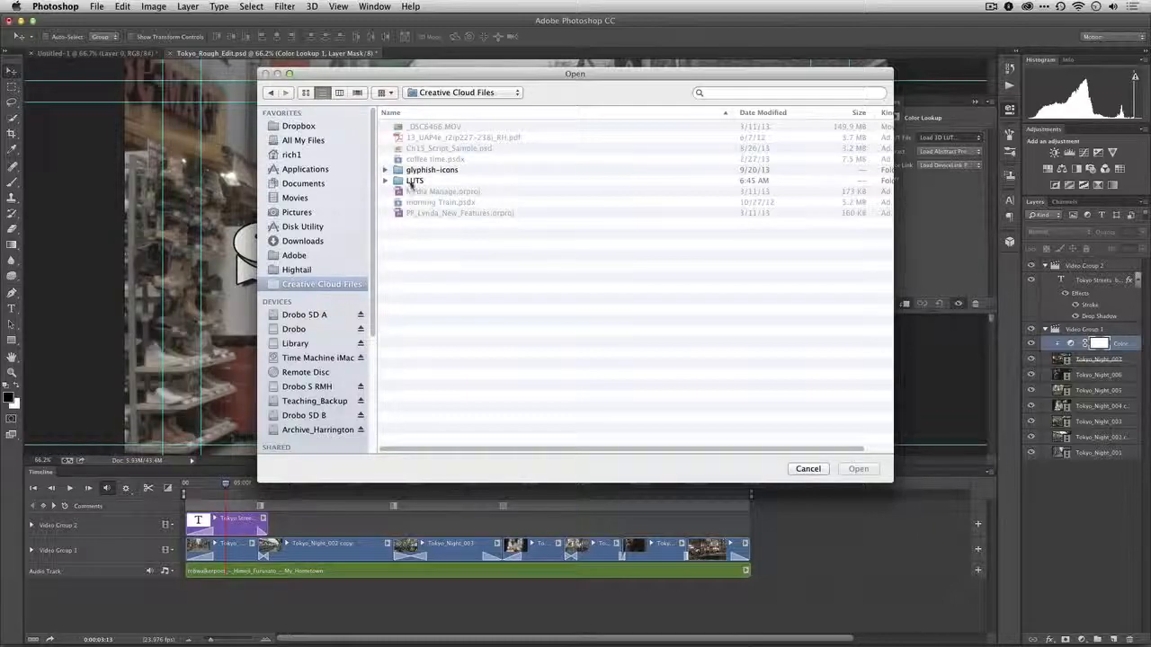
pyautogui.doubleClick(412, 181)
pyautogui.click(497, 131)
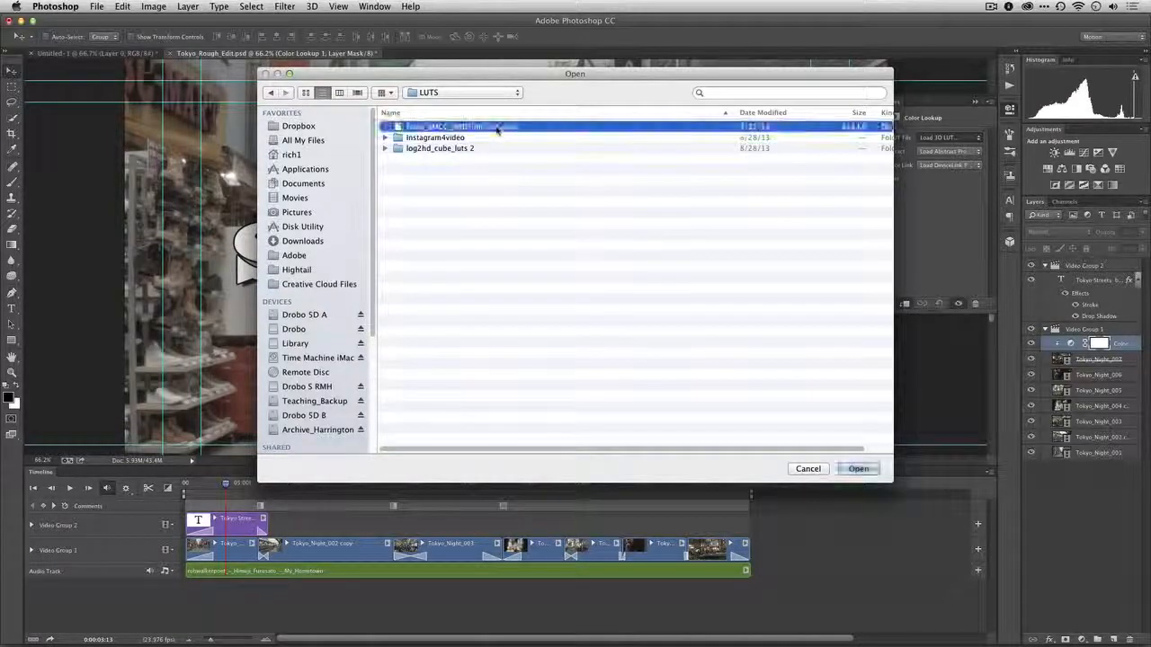
pyautogui.click(858, 468)
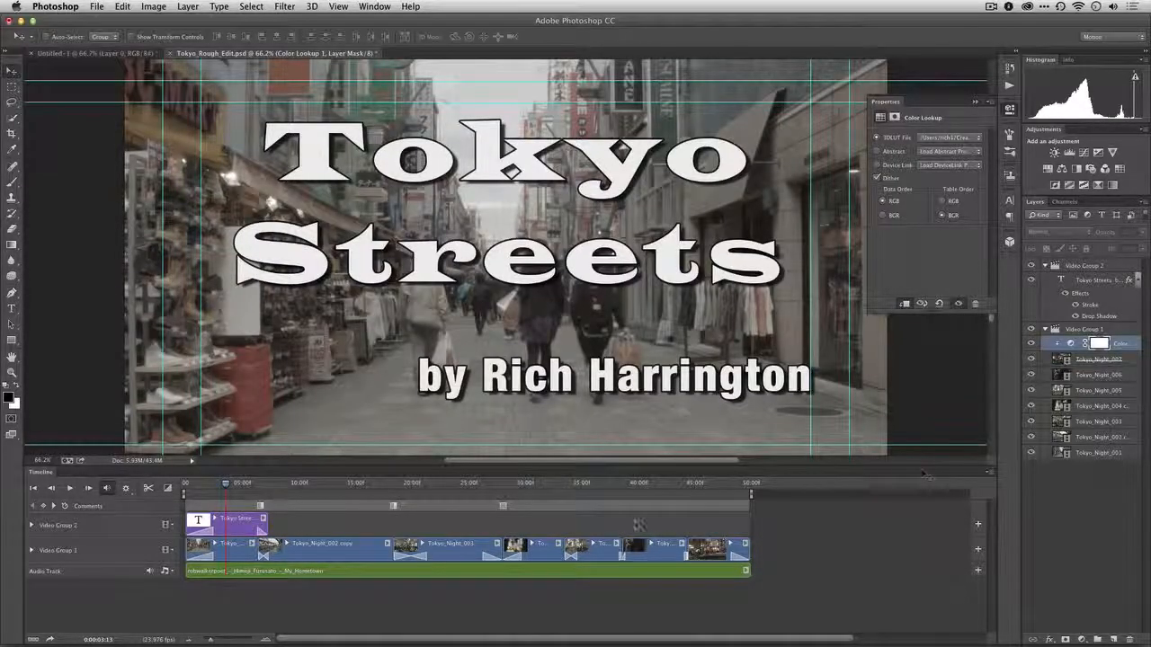
# Step: Go to the last clip at about 47 seconds and compare it with the Color Lookup layer hidden and shown
pyautogui.moveTo(226, 483); pyautogui.dragTo(717, 484)
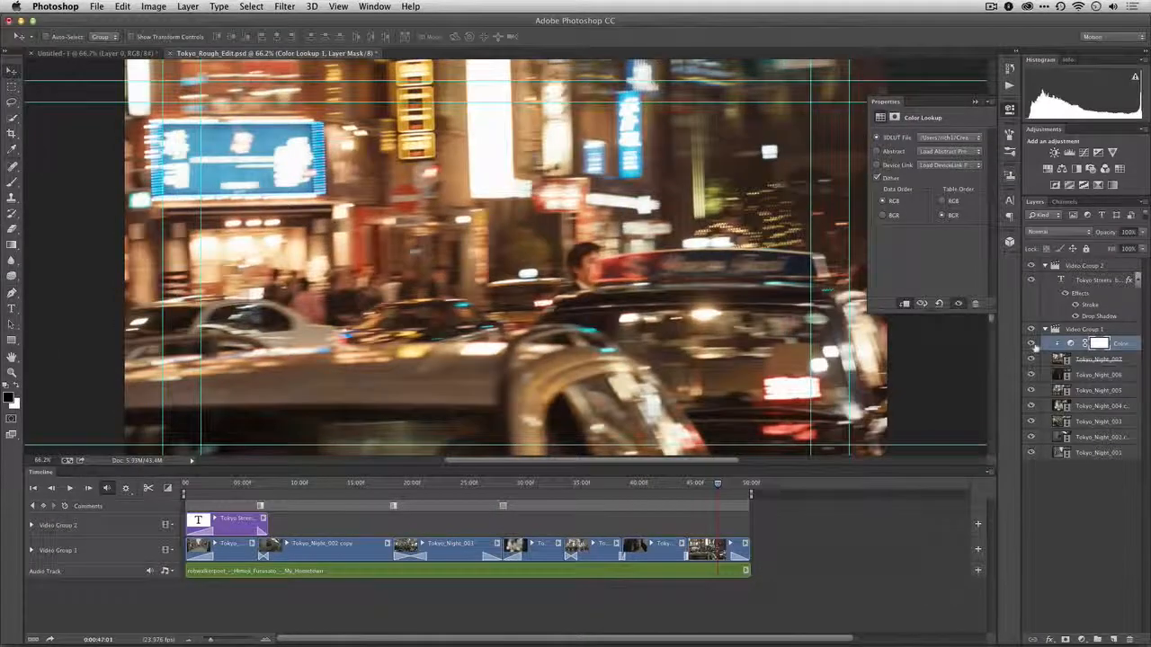
pyautogui.click(1032, 344)
pyautogui.click(1032, 345)
pyautogui.click(1032, 344)
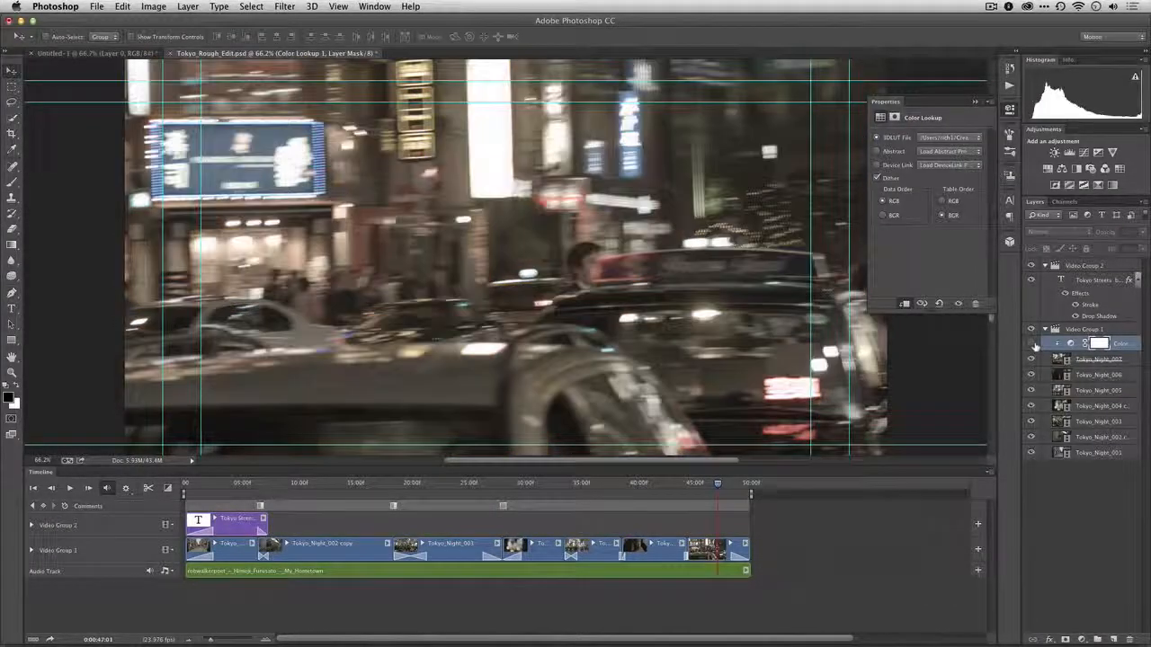
pyautogui.click(1032, 344)
pyautogui.click(1032, 344)
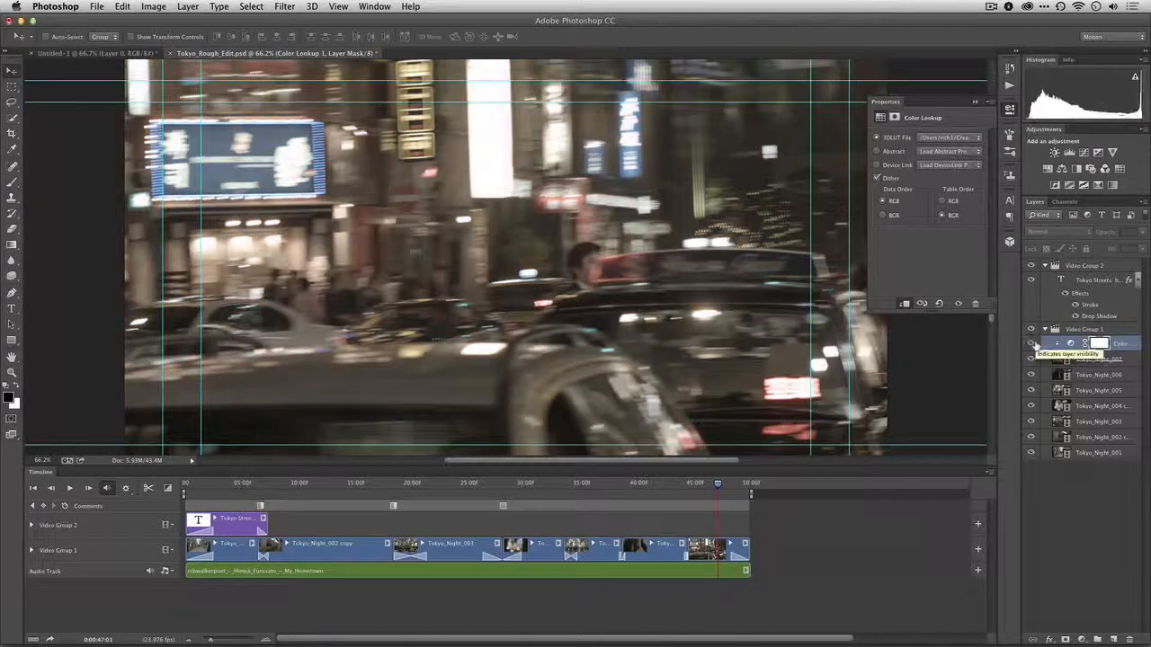
# Step: Release the Color Lookup layer from Tokyo_Night_007 and keep it atop Video Group 1 so it affects every clip in the group
pyautogui.moveTo(1095, 343); pyautogui.dragTo(1082, 360)
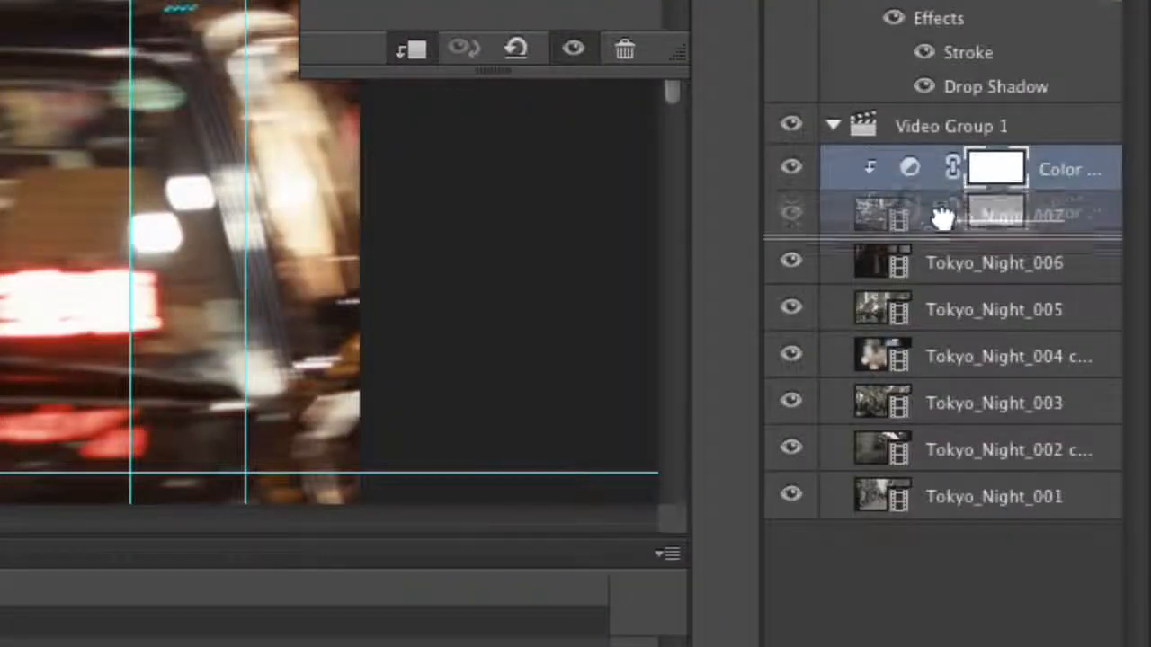
pyautogui.moveTo(941, 218); pyautogui.dragTo(919, 233)
pyautogui.moveTo(1036, 229); pyautogui.dragTo(1030, 151)
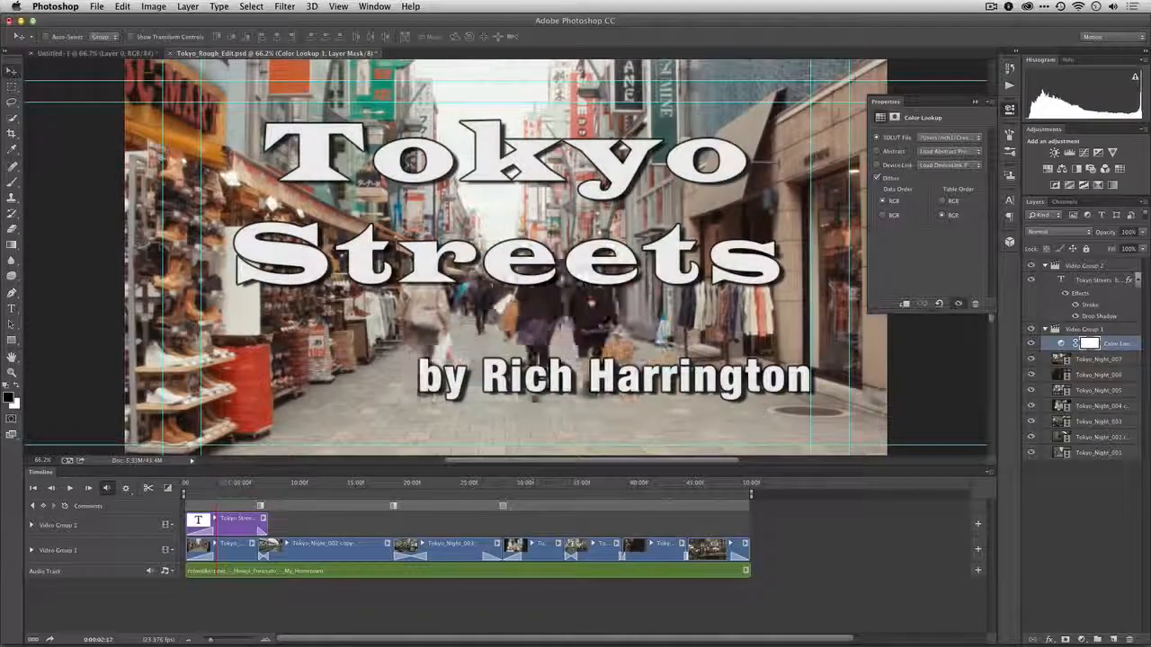
# Step: Add a Levels adjustment to the first clip, set output white to 197 and midtones to 1.06, nudge the black point, and compare before and after
pyautogui.click(241, 550)
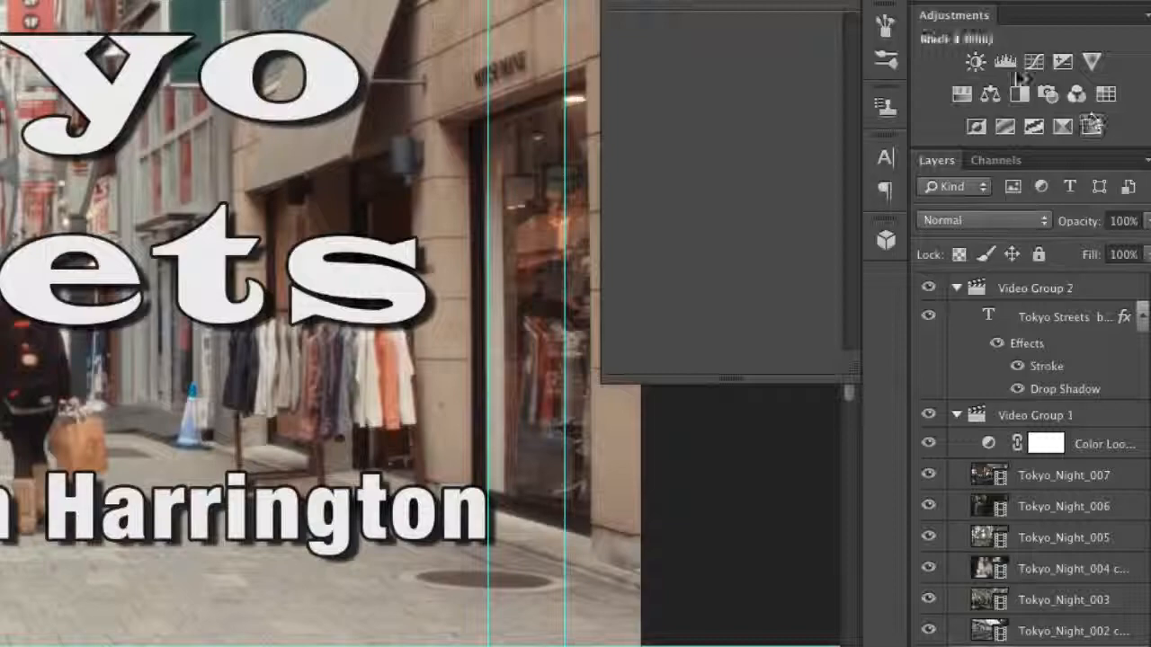
pyautogui.click(1007, 61)
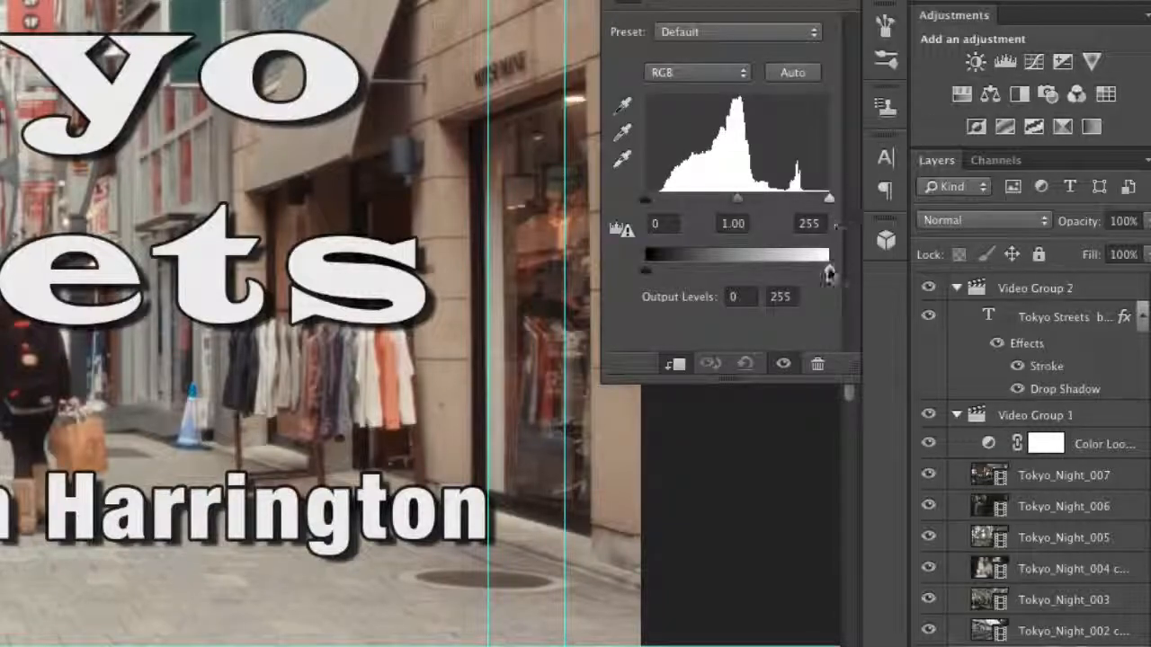
pyautogui.moveTo(828, 274); pyautogui.dragTo(787, 285)
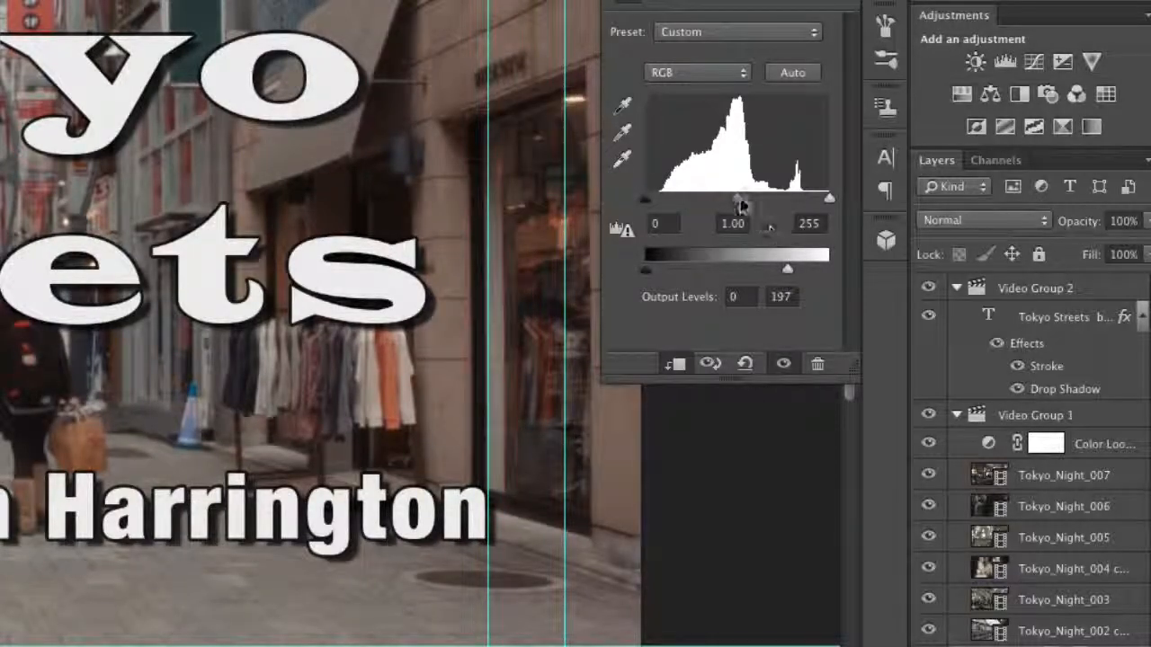
pyautogui.moveTo(738, 199); pyautogui.dragTo(735, 199)
pyautogui.moveTo(646, 197); pyautogui.dragTo(647, 208)
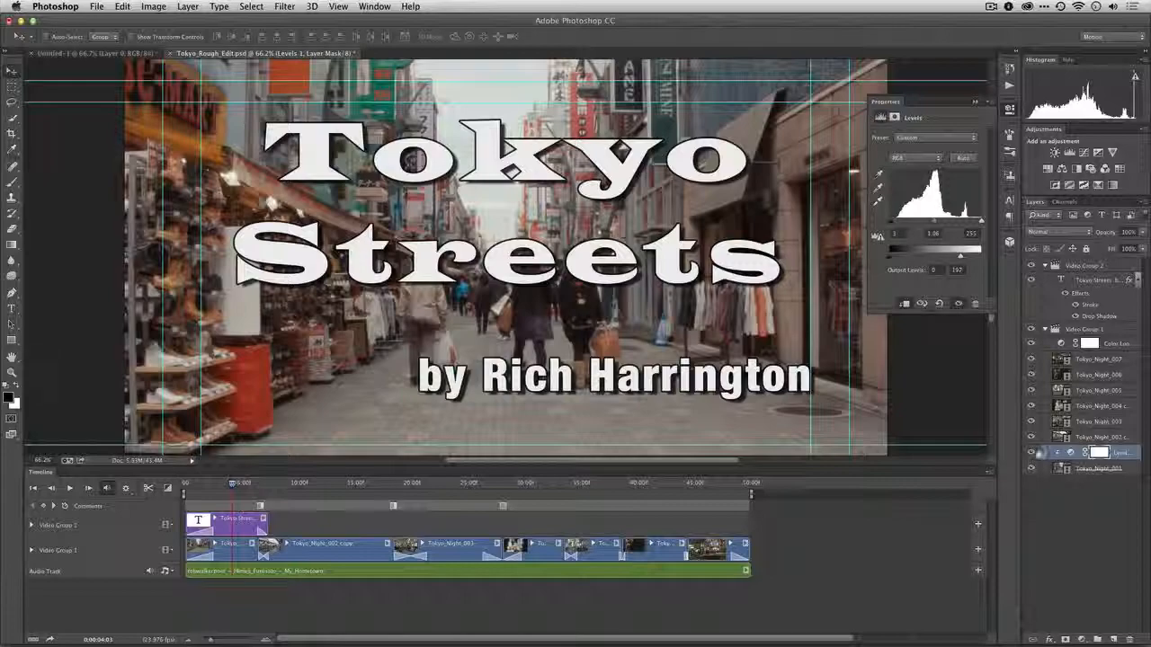
pyautogui.click(1031, 453)
pyautogui.click(1031, 453)
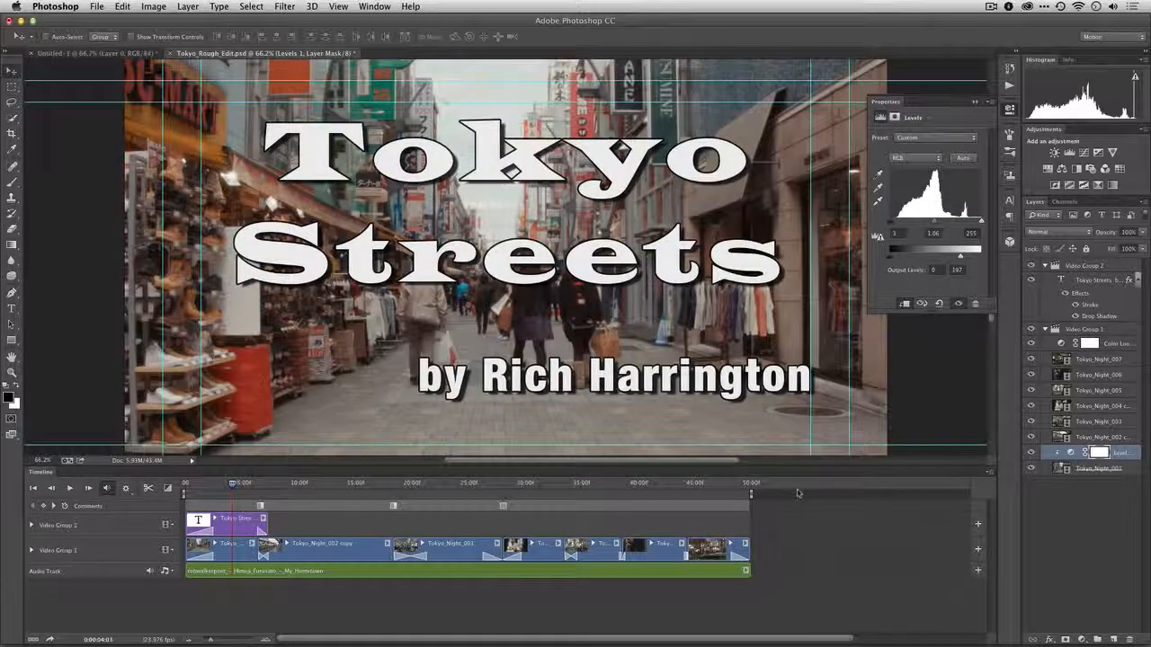
# Step: Add a Curves adjustment to the Tokyo_Night_002 copy clip and darken the bright sky with the on-image adjustment tool
pyautogui.moveTo(235, 484); pyautogui.dragTo(305, 485)
pyautogui.click(325, 558)
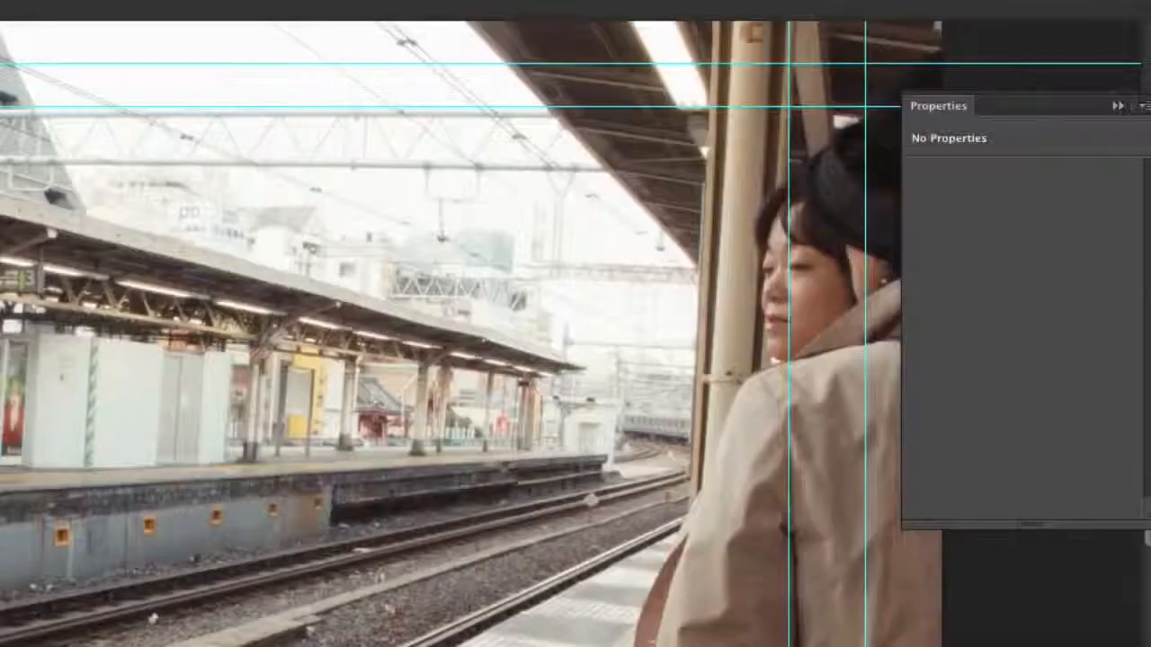
pyautogui.click(1083, 153)
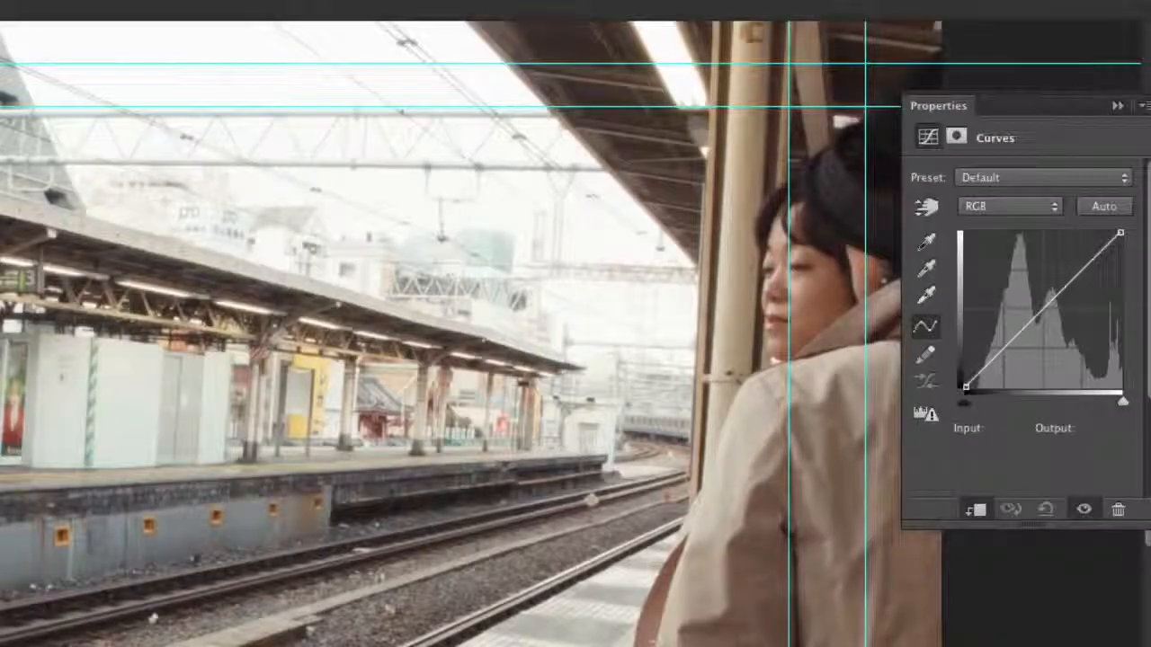
pyautogui.click(926, 206)
pyautogui.moveTo(249, 36); pyautogui.dragTo(224, 129)
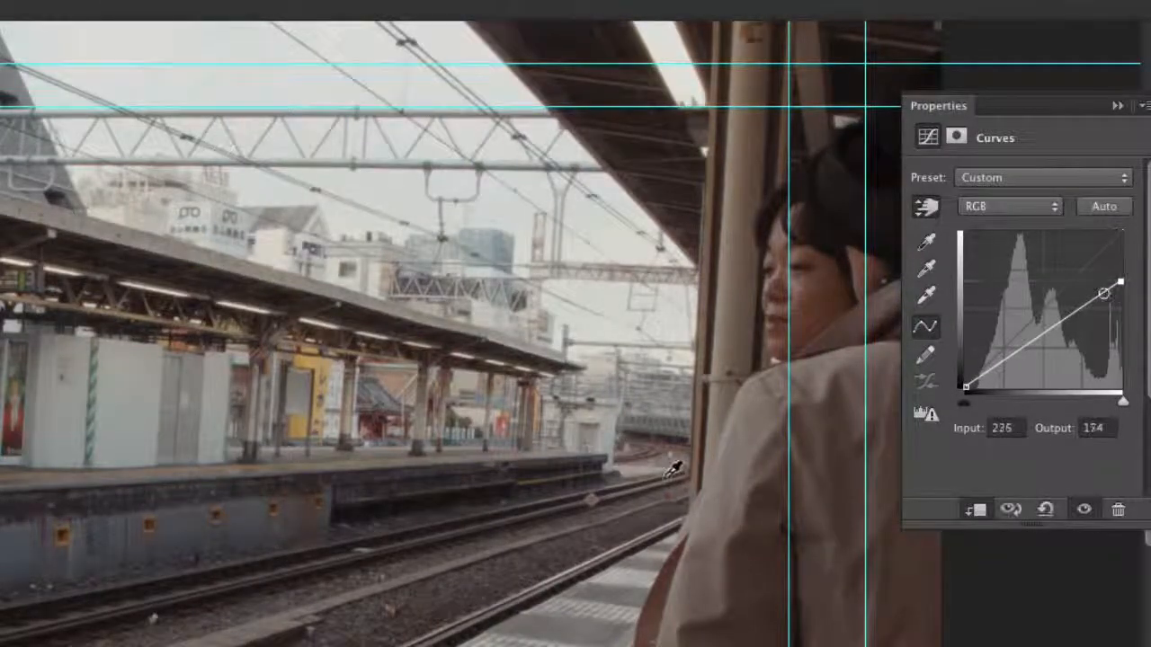
# Step: Brighten the woman's face slightly with on-image Curves points and compare the clip with the adjustment hidden and shown
pyautogui.moveTo(834, 314); pyautogui.dragTo(837, 296)
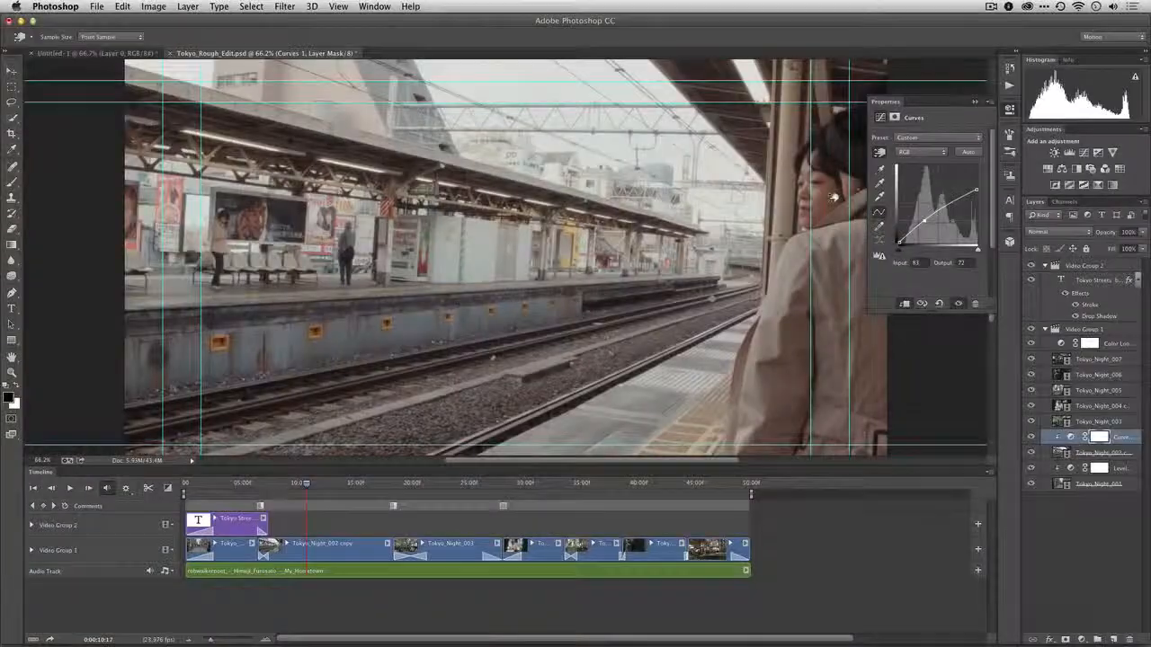
pyautogui.moveTo(835, 196); pyautogui.dragTo(835, 194)
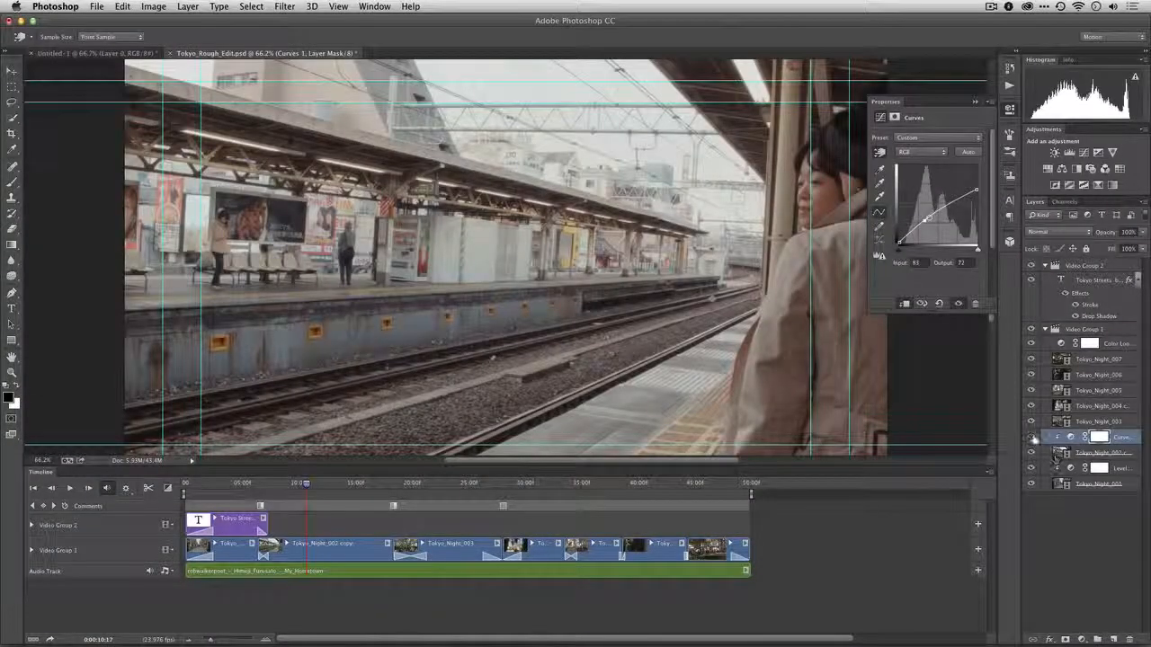
pyautogui.click(1032, 437)
pyautogui.click(1032, 437)
# Step: Add a Levels adjustment to Tokyo_Night_003 using Enhance Per Channel Contrast with Snap Neutral Midtones, and set midtones to 1.08
pyautogui.moveTo(307, 486); pyautogui.dragTo(446, 483)
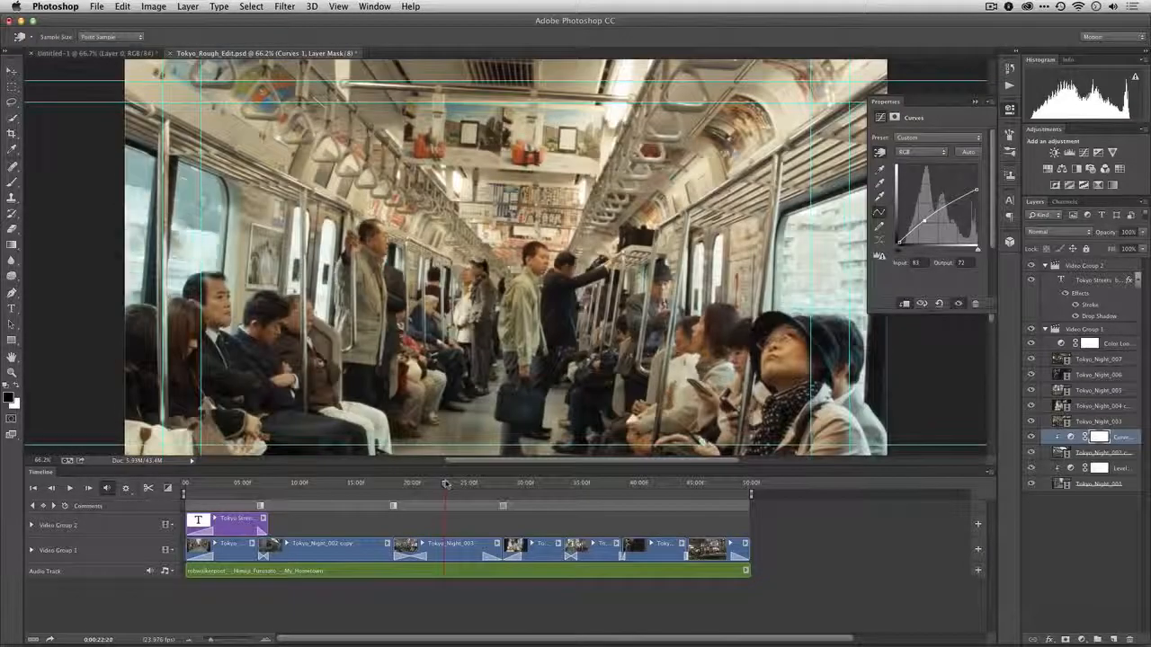
pyautogui.click(452, 550)
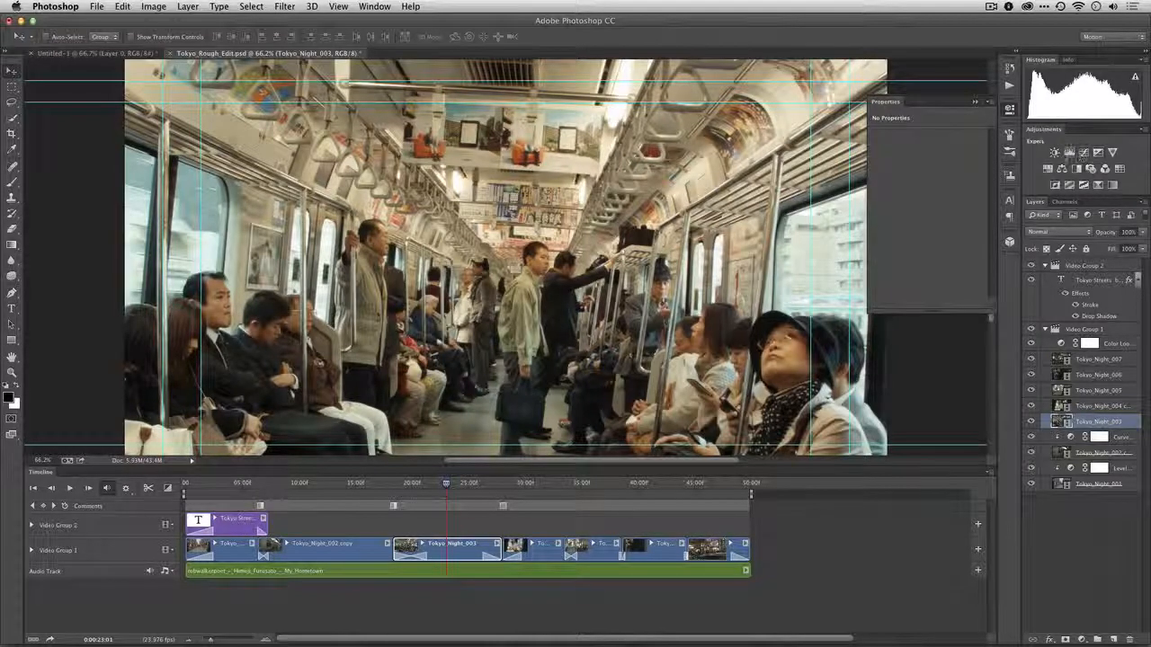
pyautogui.click(1070, 153)
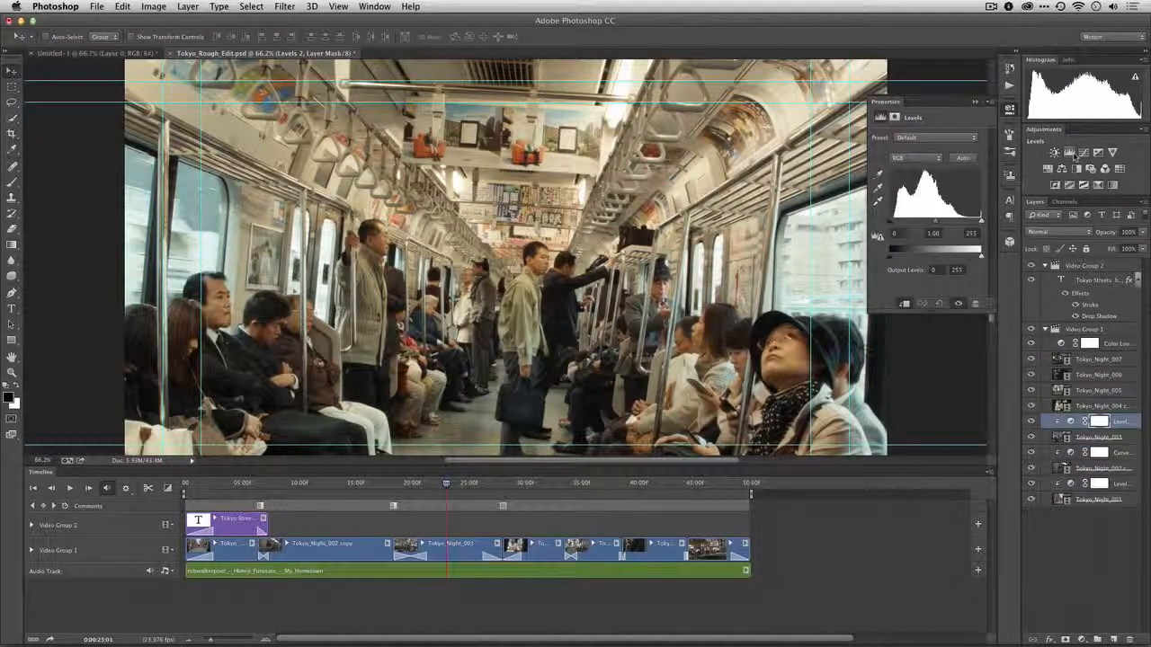
pyautogui.keyDown('alt'); pyautogui.click(963, 160); pyautogui.keyUp('alt')
pyautogui.click(540, 133)
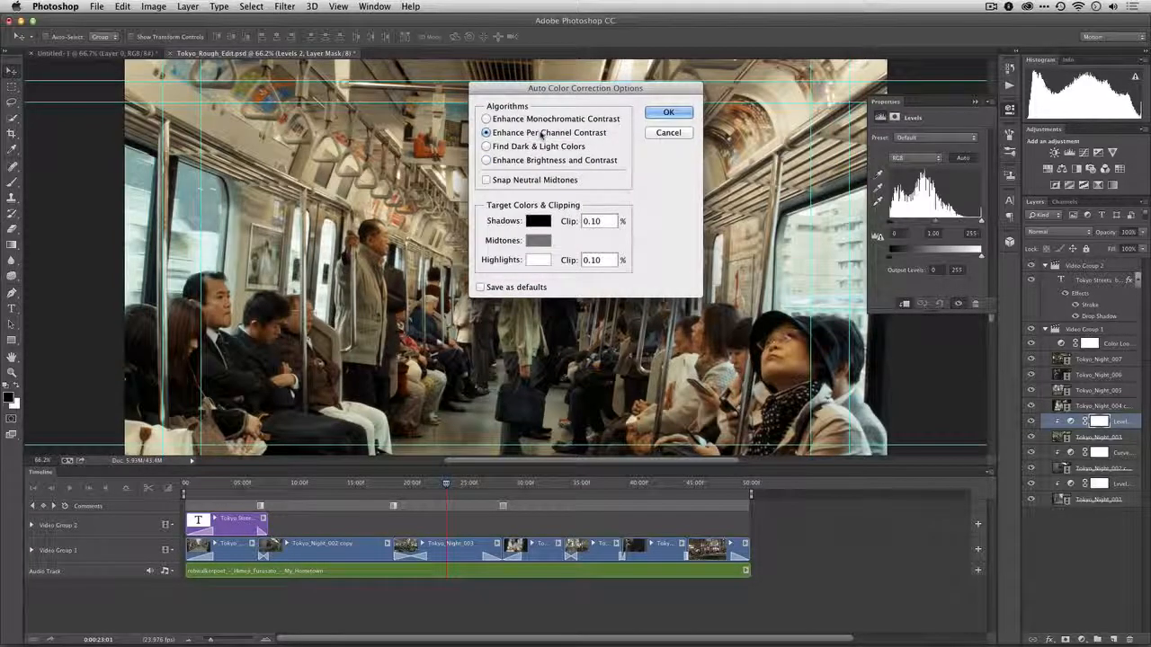
pyautogui.click(523, 180)
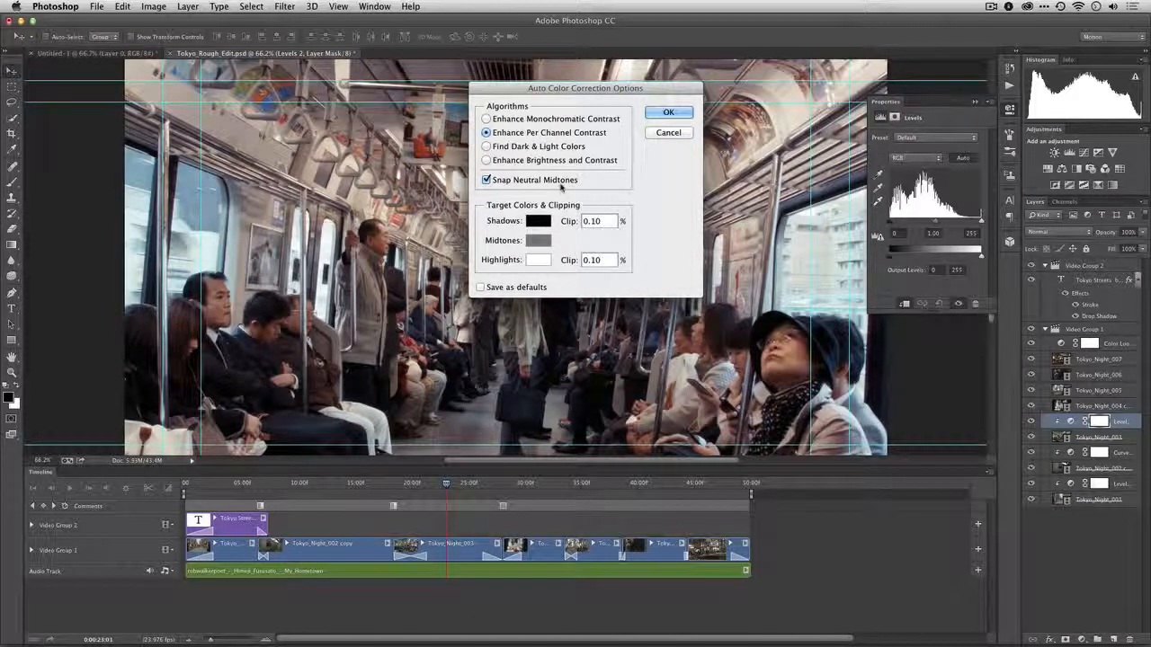
pyautogui.click(665, 113)
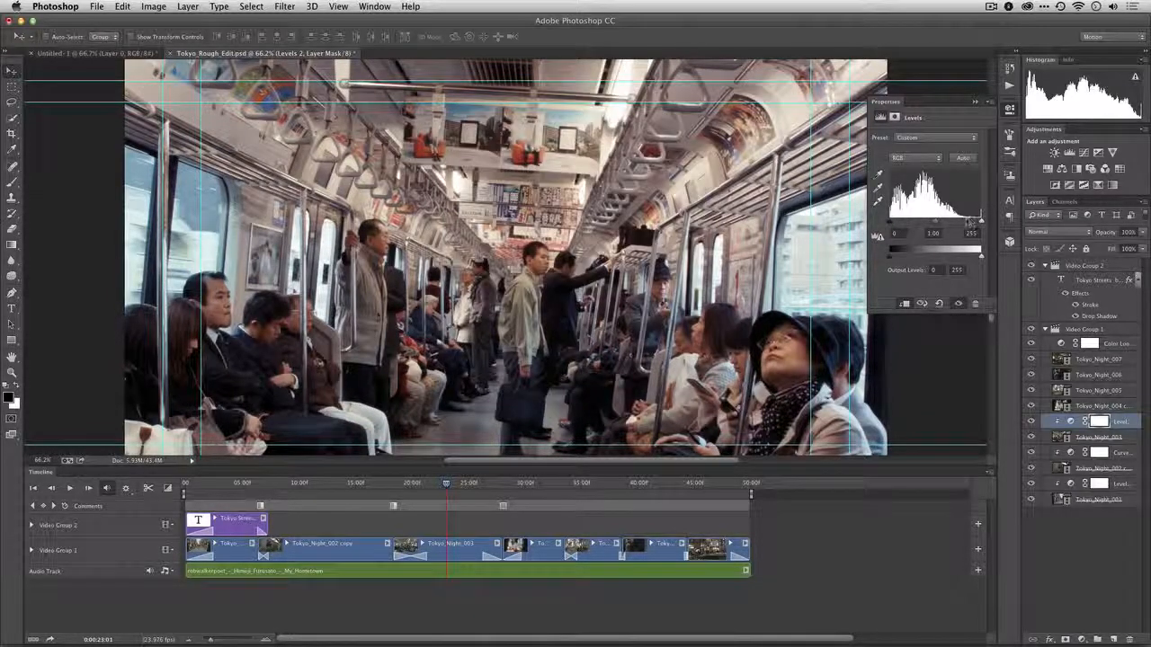
pyautogui.moveTo(936, 222); pyautogui.dragTo(933, 226)
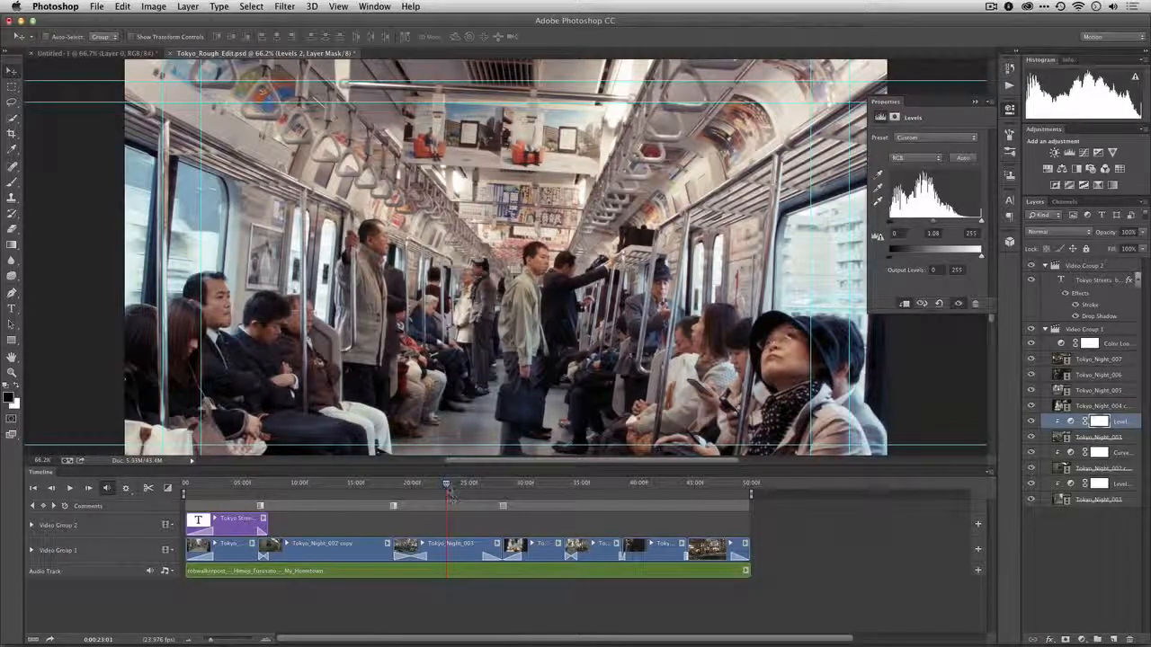
# Step: Add a clipped Curves adjustment to the Tokyo_Night_004 clip and lift its darkest shadows slightly with a curve point
pyautogui.moveTo(449, 494); pyautogui.dragTo(543, 494)
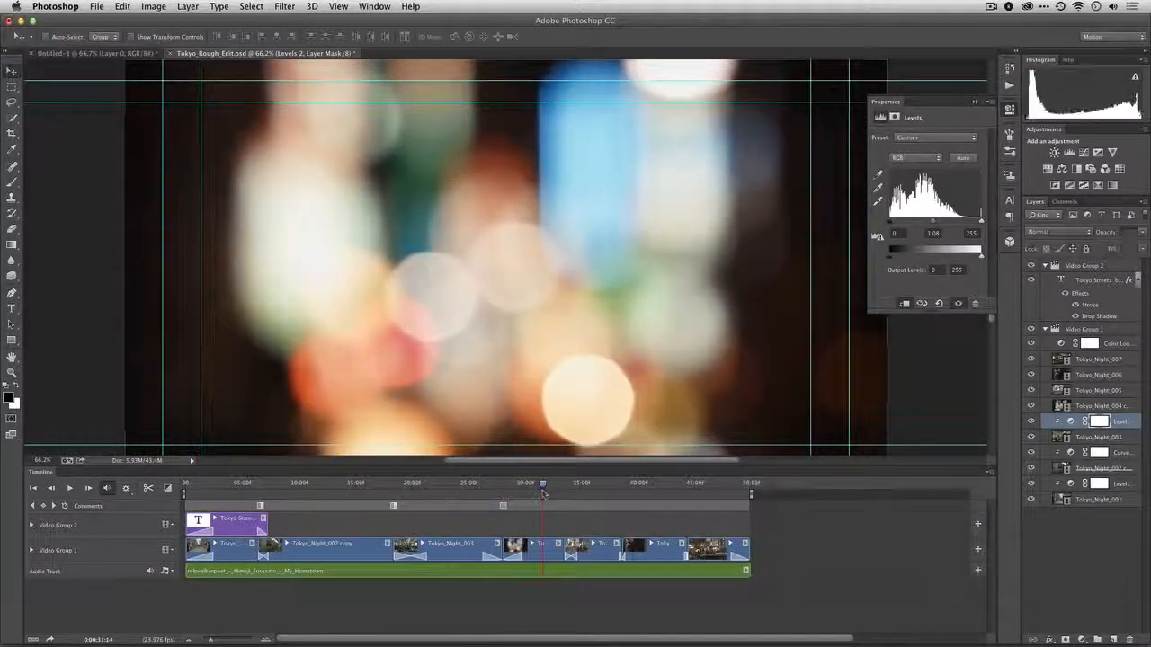
pyautogui.click(540, 550)
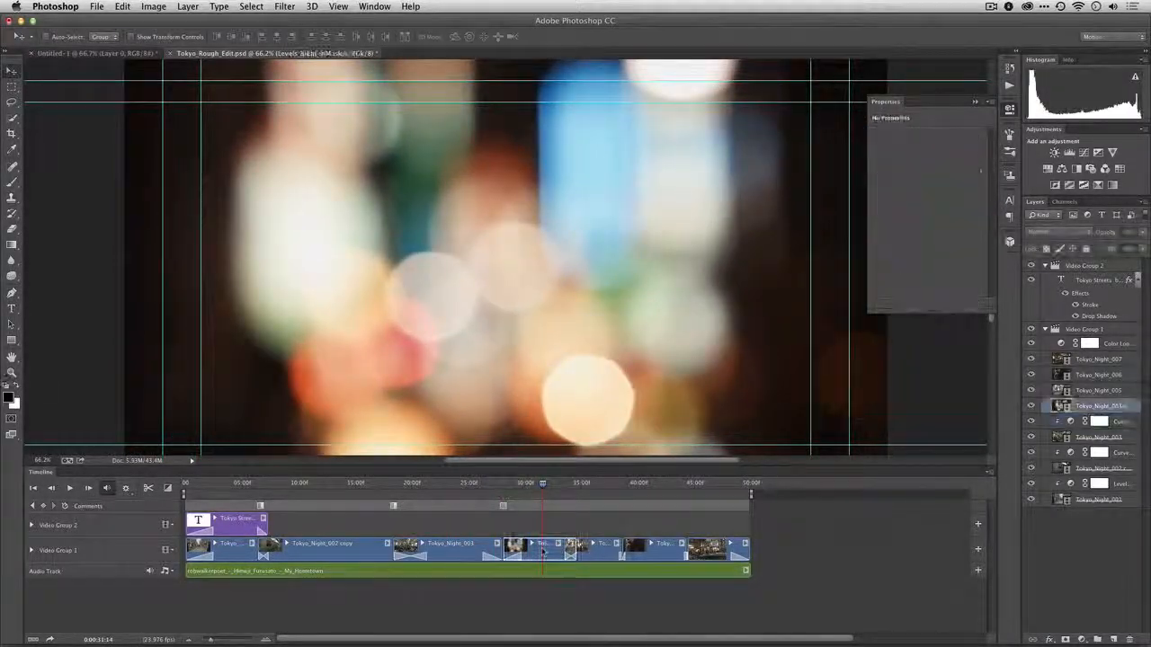
pyautogui.click(1083, 152)
pyautogui.moveTo(898, 242)
pyautogui.mouseDown()
pyautogui.moveTo(912, 243)
pyautogui.moveTo(903, 238)
pyautogui.mouseUp()
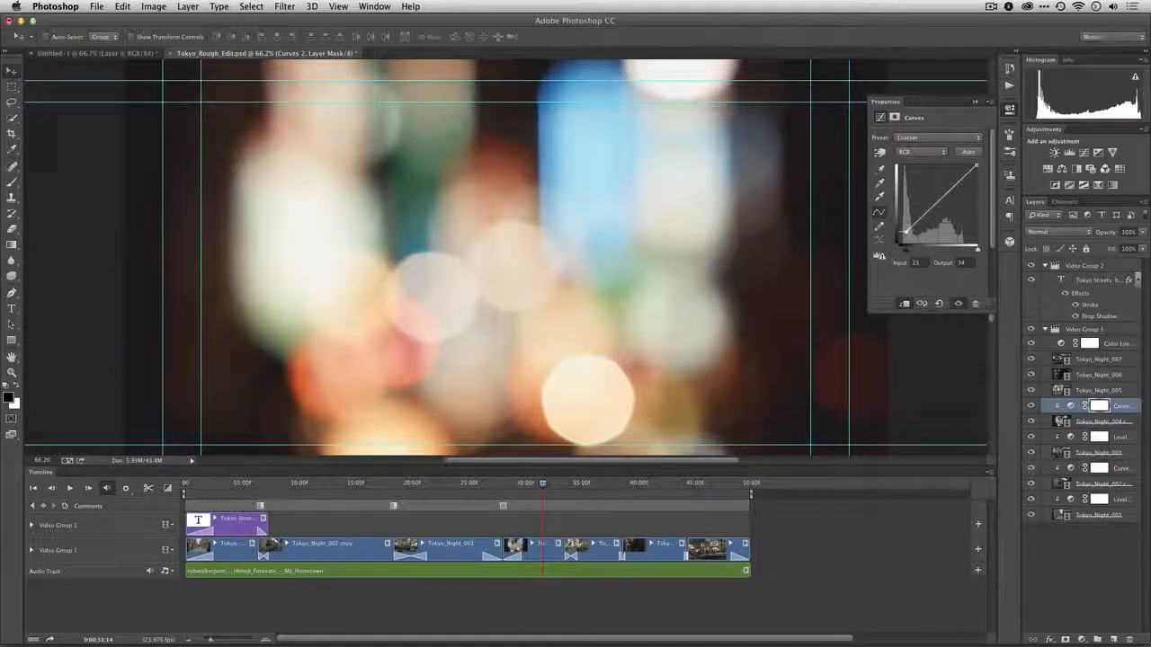
# Step: Darken the background and bright lights of Tokyo_Night_004 with on-image Curves points, and raise the lower curve point slightly
pyautogui.click(880, 153)
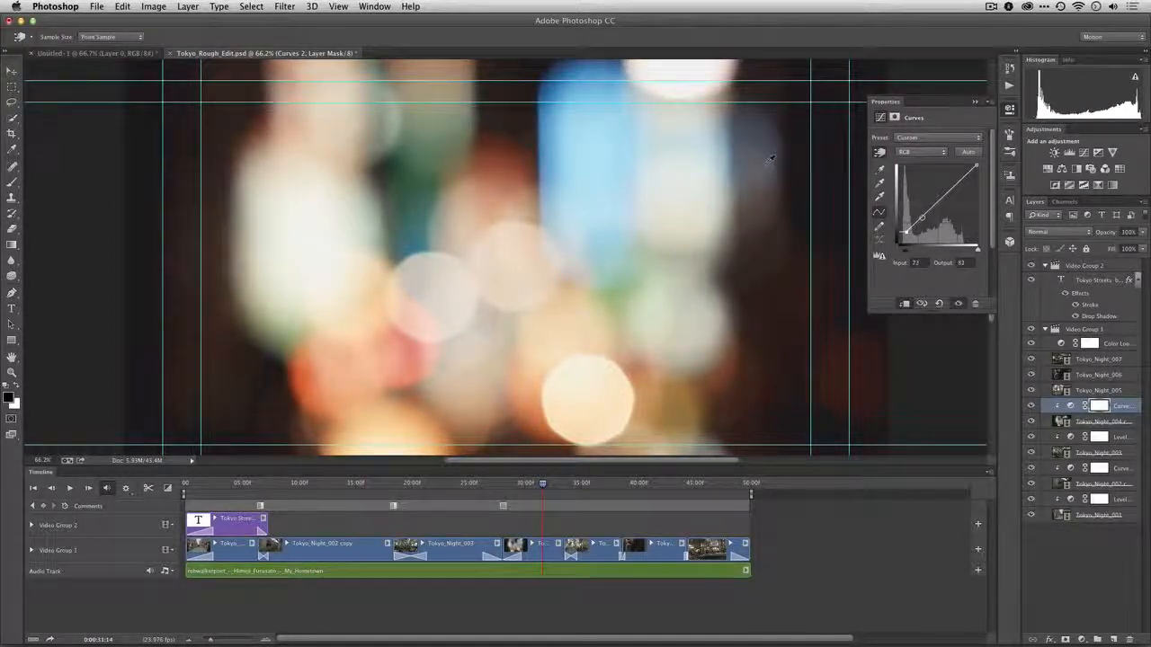
pyautogui.moveTo(768, 165); pyautogui.dragTo(767, 171)
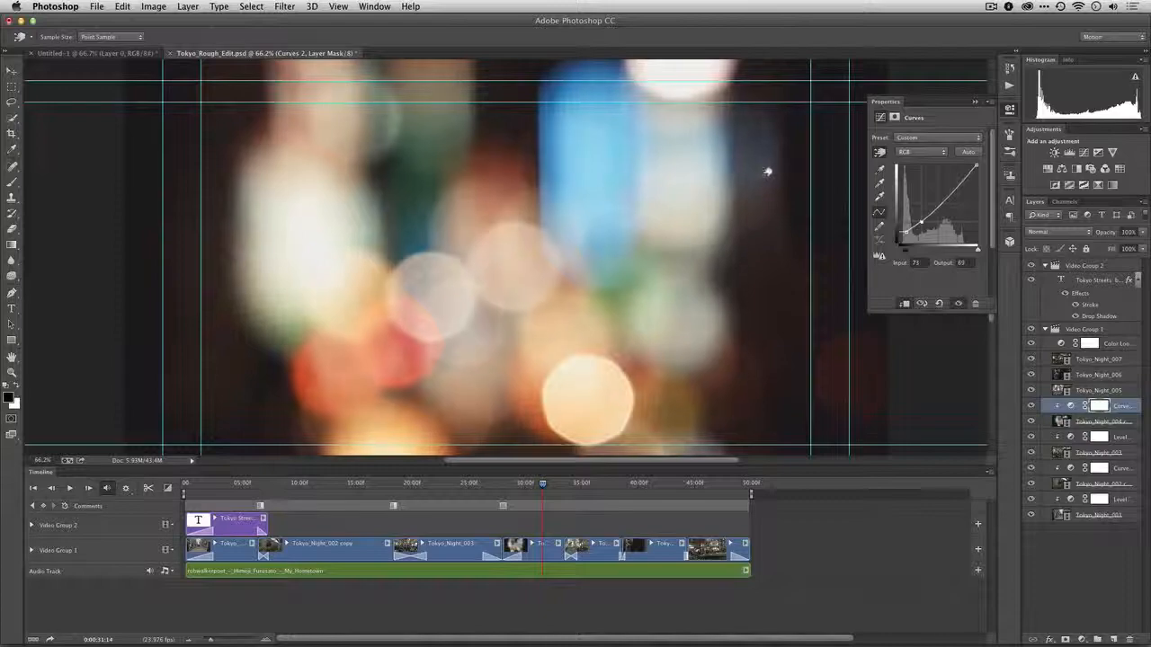
pyautogui.moveTo(685, 167)
pyautogui.mouseDown()
pyautogui.moveTo(686, 150)
pyautogui.moveTo(685, 169)
pyautogui.mouseUp()
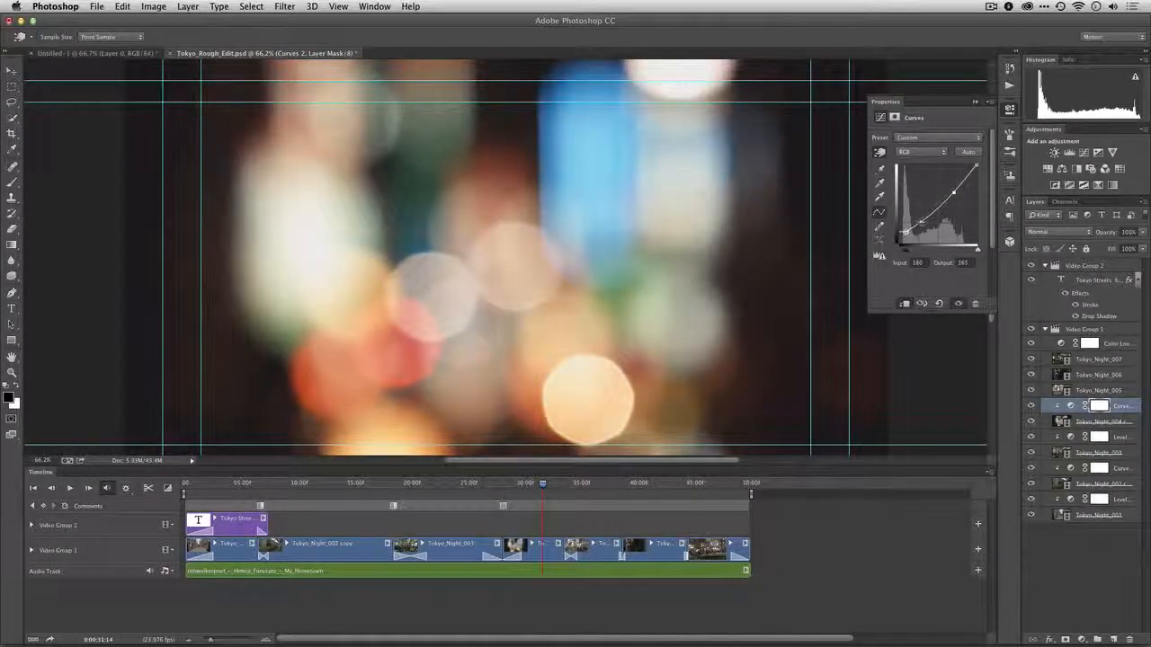
pyautogui.moveTo(922, 222); pyautogui.dragTo(920, 220)
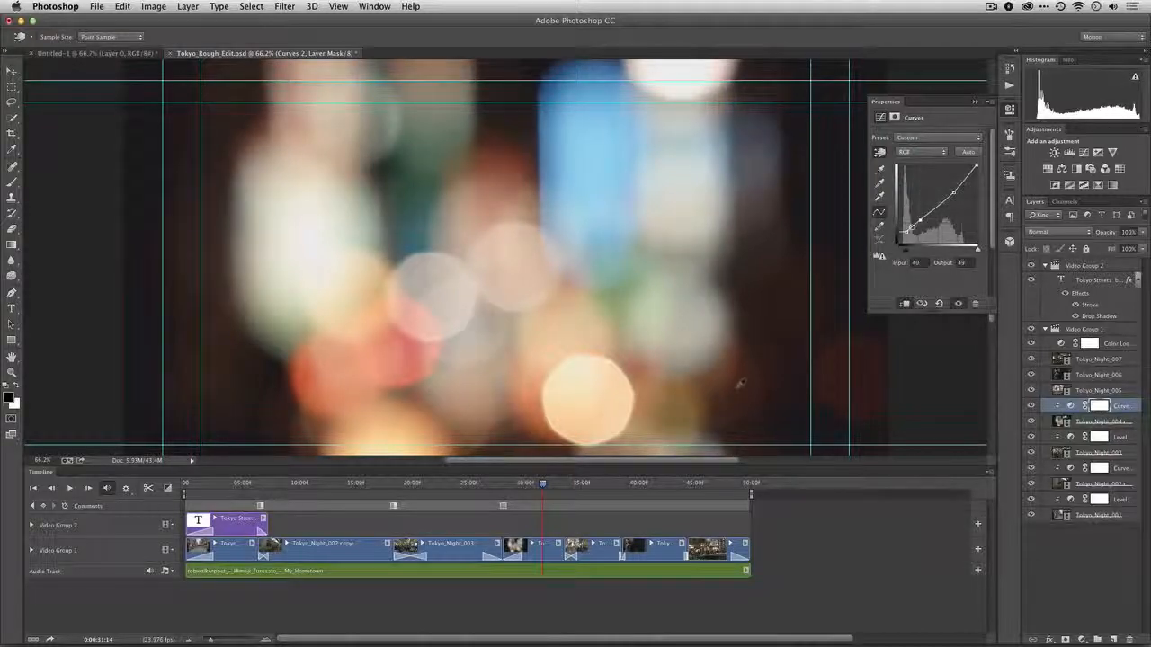
# Step: Add a Curves adjustment to the Tokyo_Night_005 clip using Enhance Per Channel Contrast with Snap Neutral Midtones
pyautogui.moveTo(543, 484); pyautogui.dragTo(586, 486)
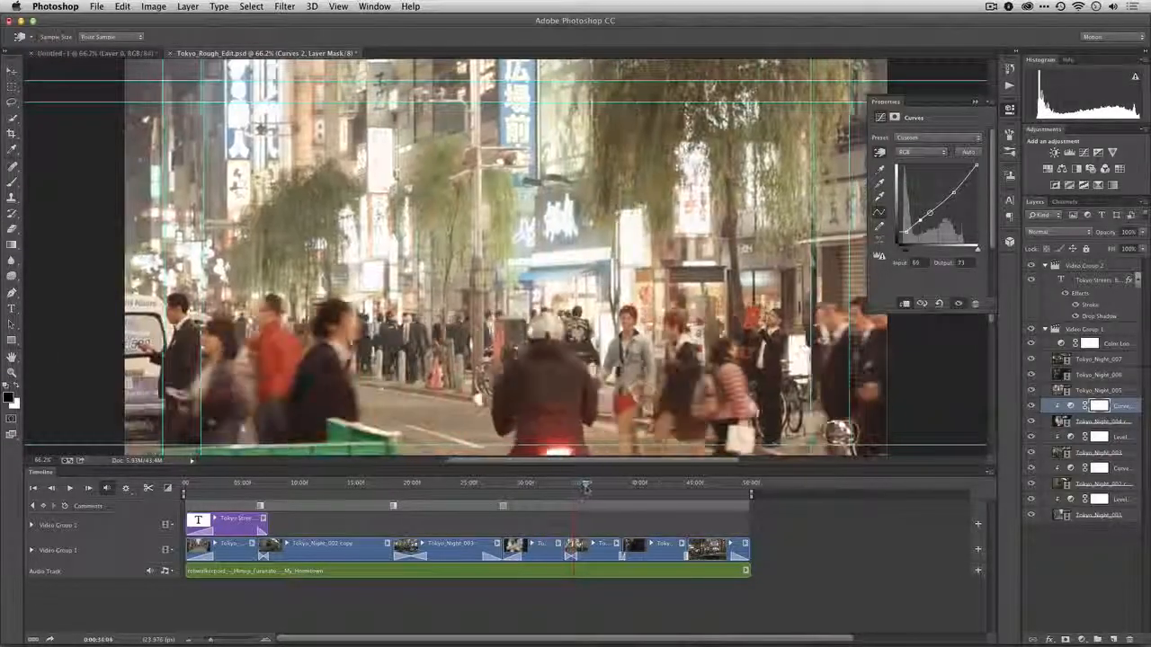
pyautogui.click(1117, 392)
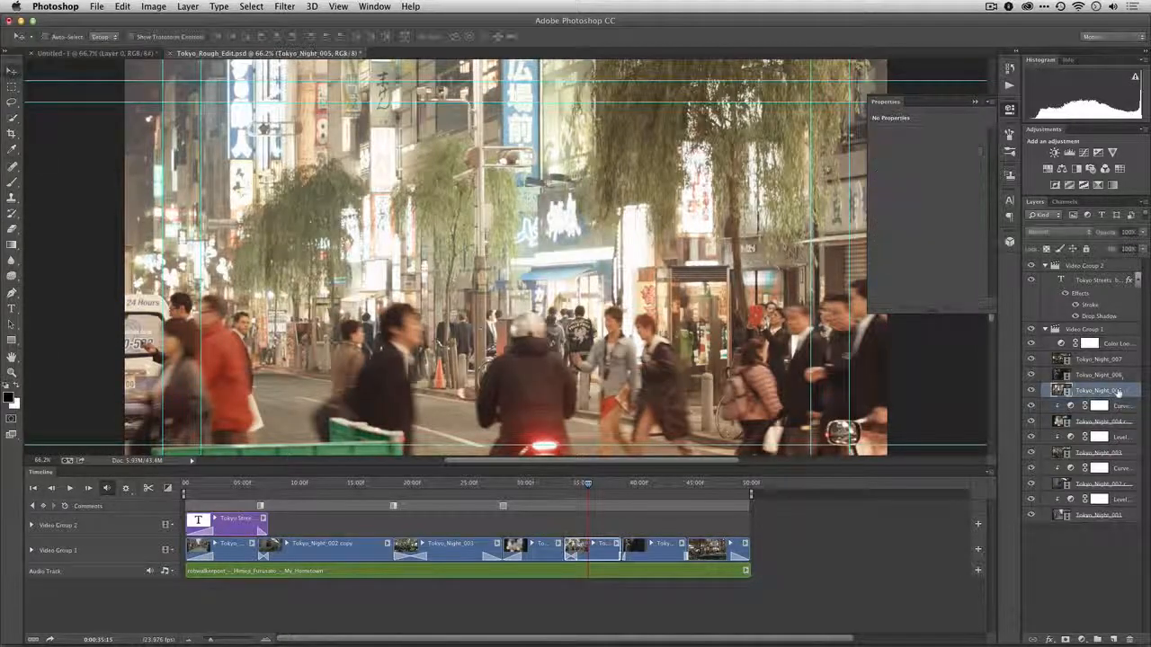
pyautogui.click(1083, 151)
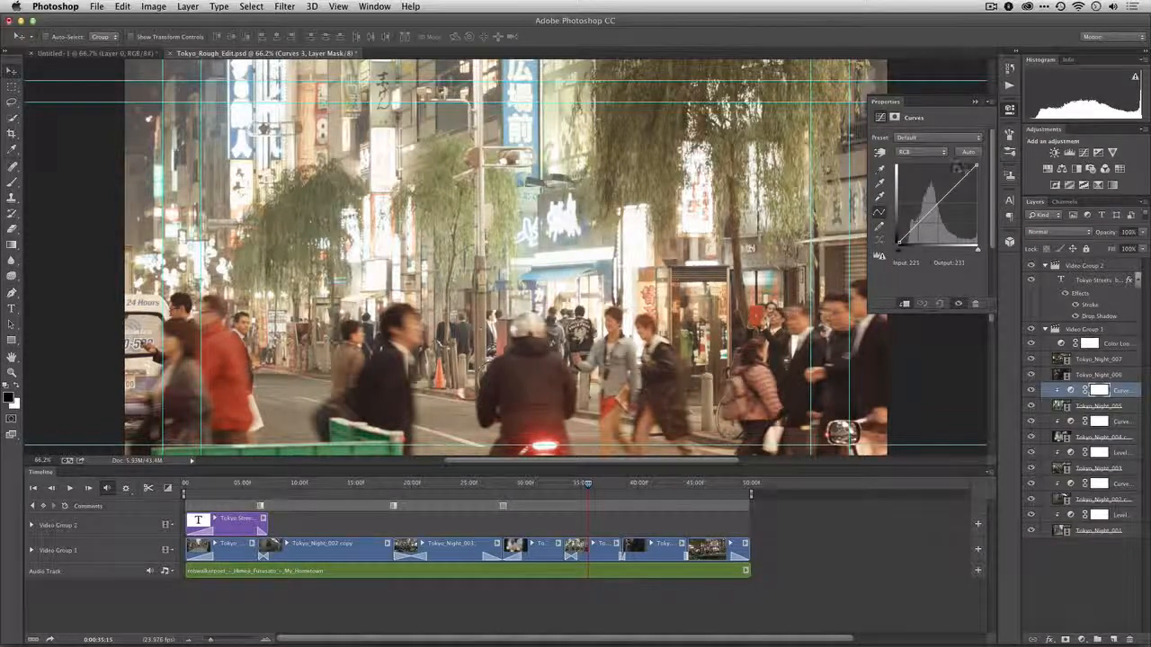
pyautogui.keyDown('alt'); pyautogui.click(966, 152); pyautogui.keyUp('alt')
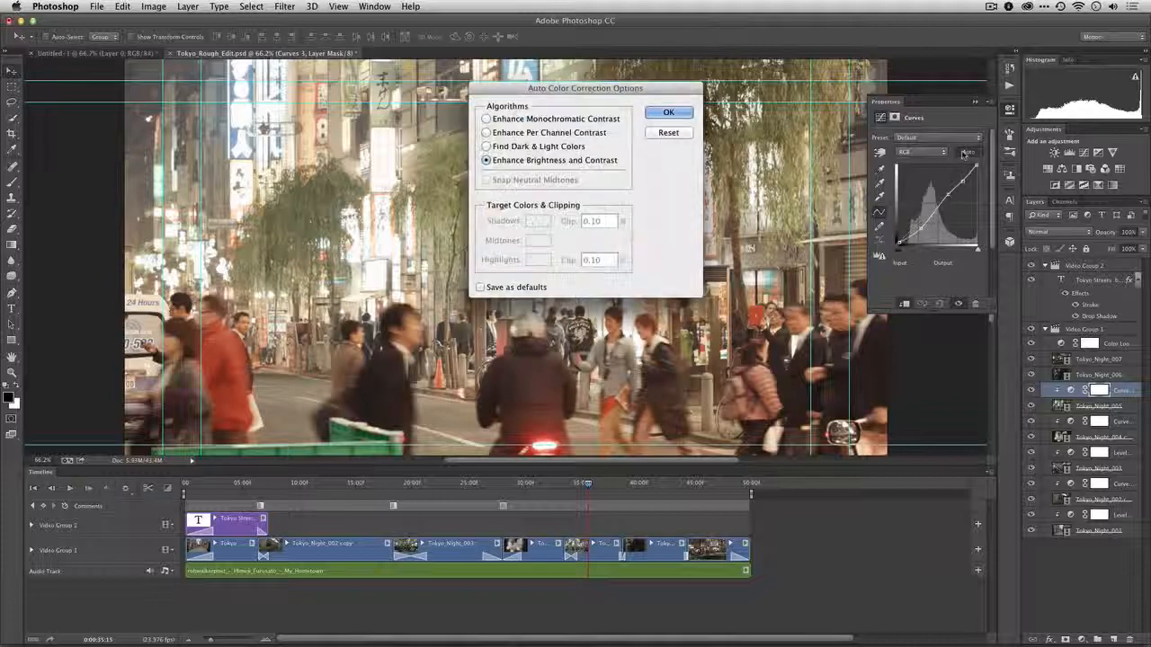
pyautogui.click(527, 133)
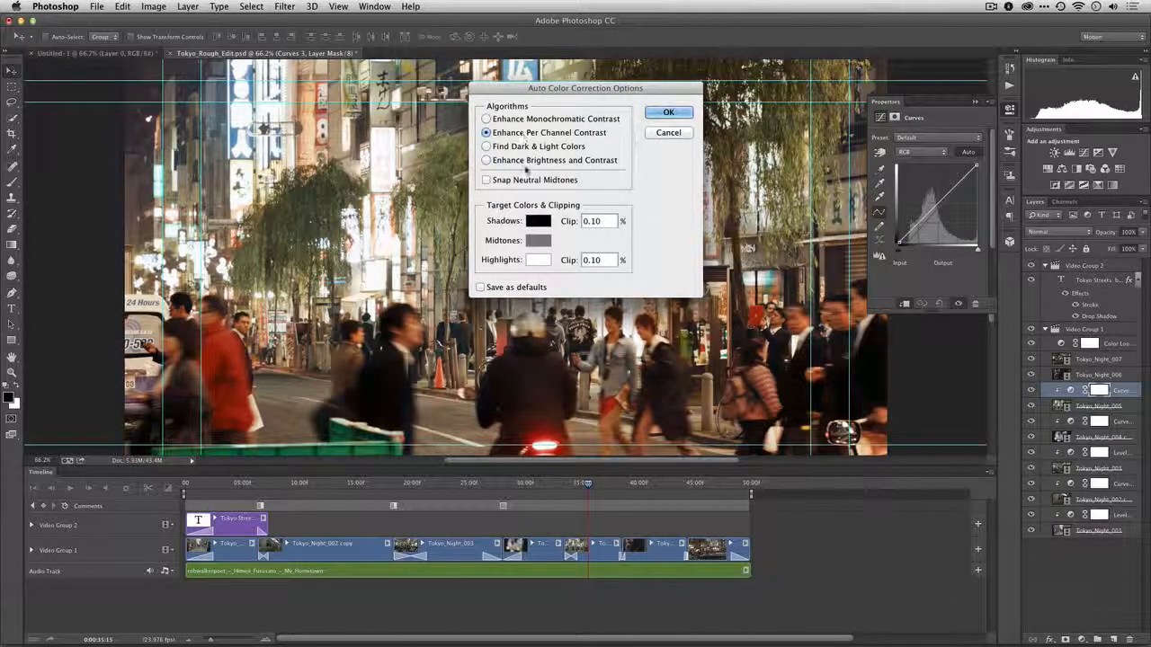
pyautogui.click(523, 182)
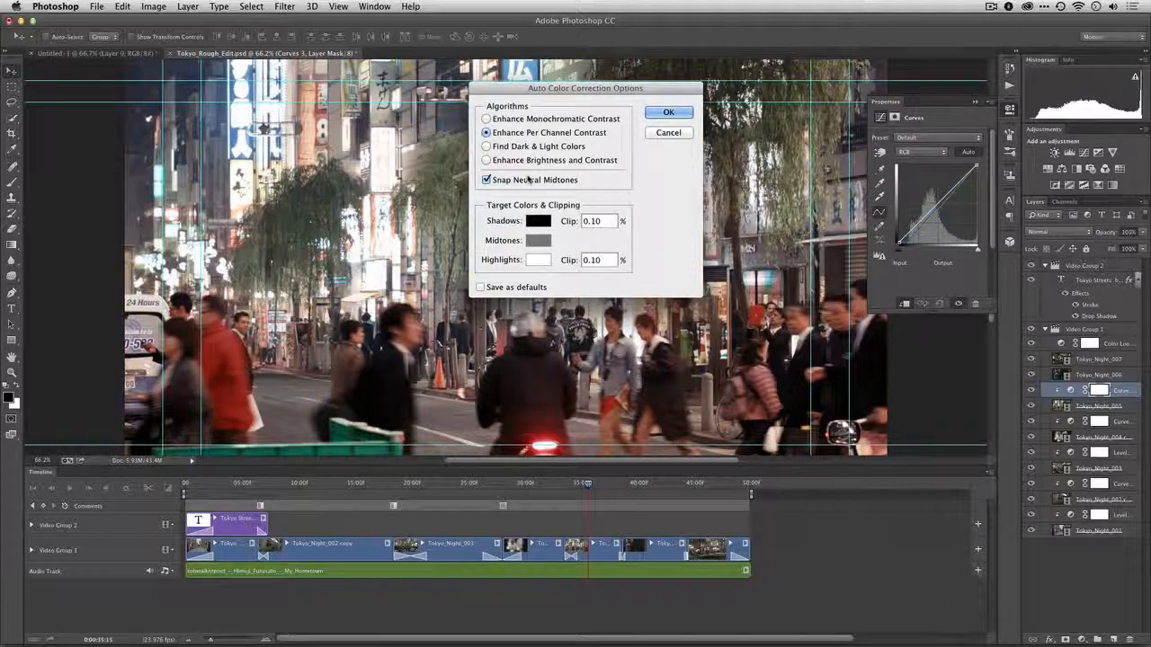
pyautogui.click(681, 112)
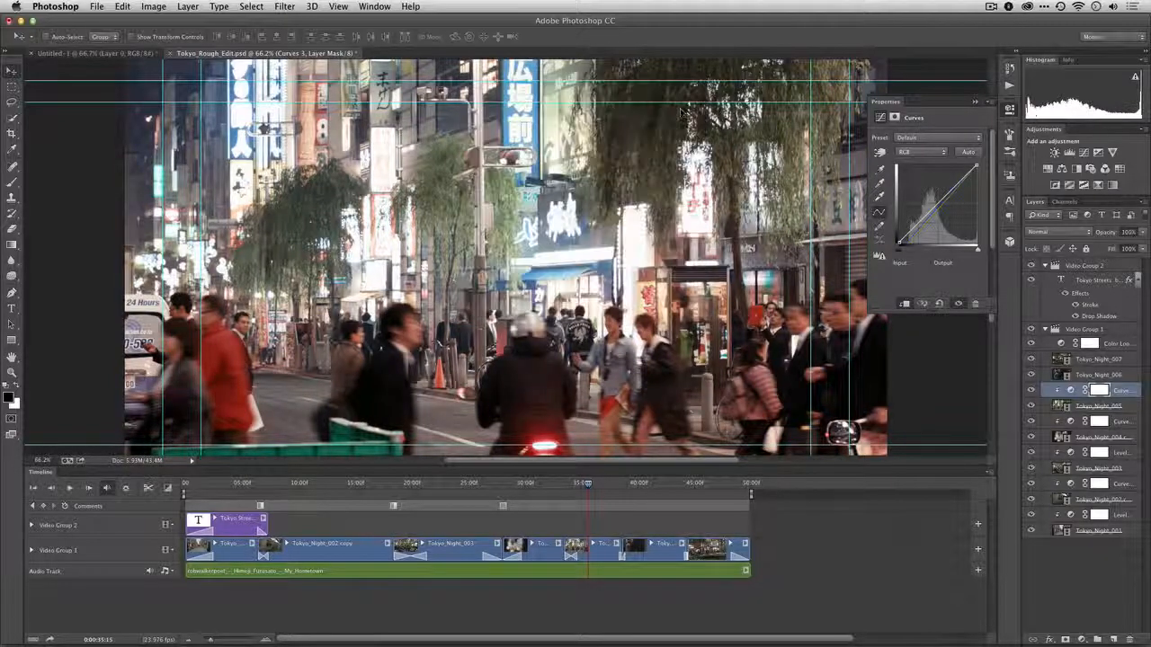
# Step: Sample a black point in the dark clothing and a gray point on a neutral area of the Tokyo_Night_005 street scene
pyautogui.click(879, 170)
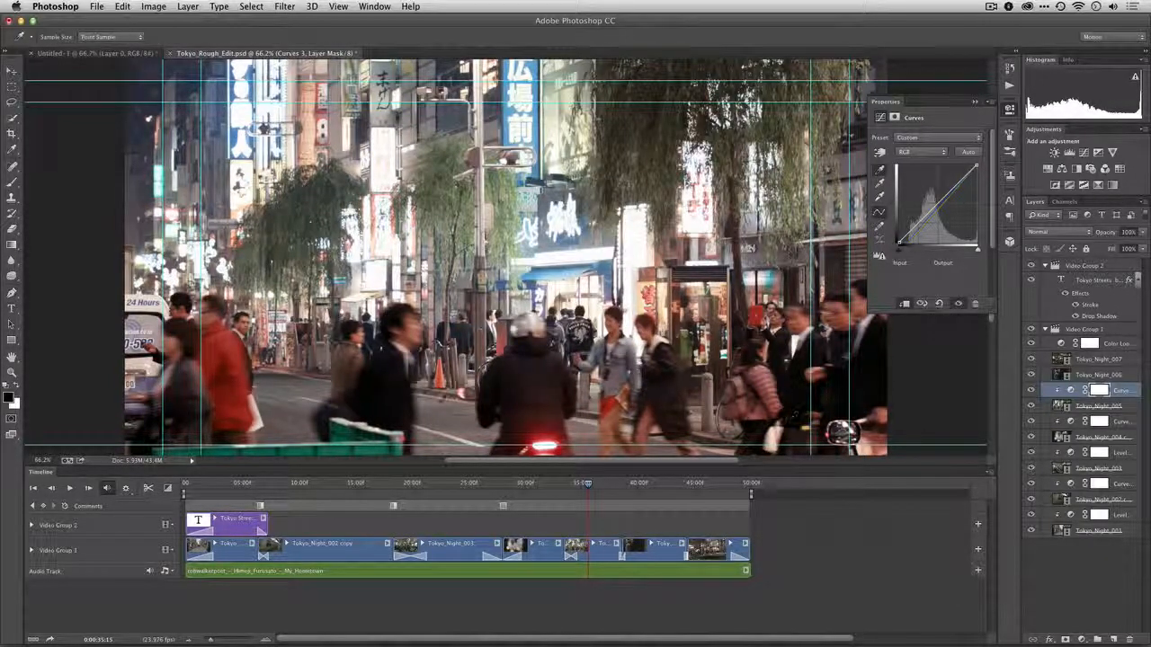
pyautogui.click(390, 386)
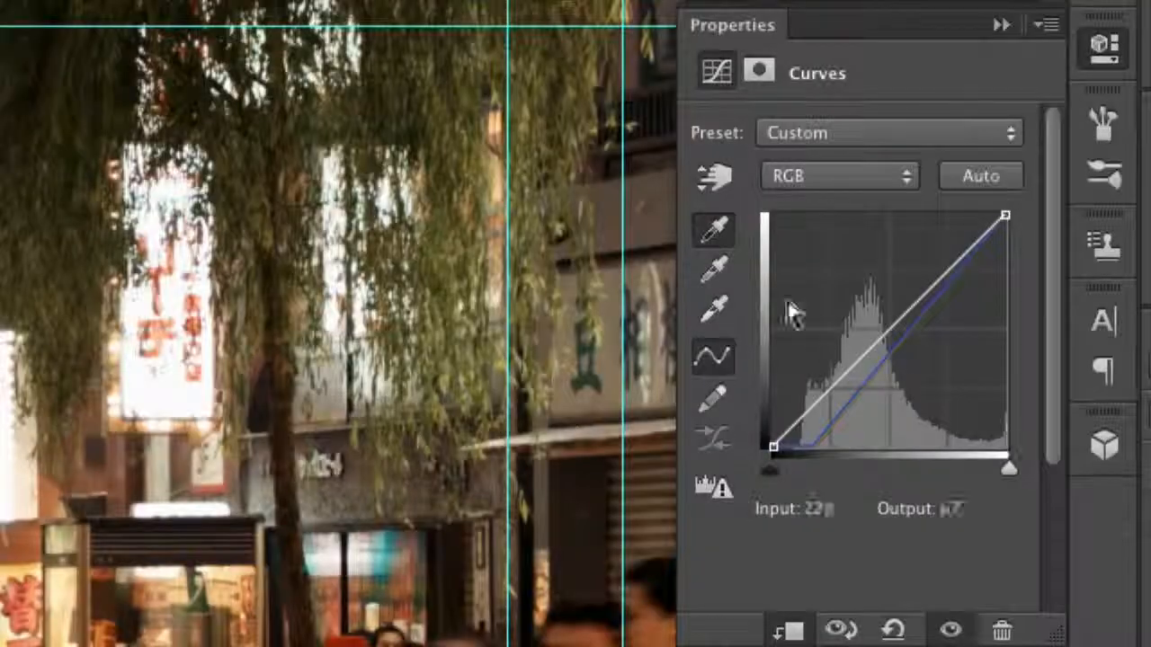
pyautogui.click(716, 306)
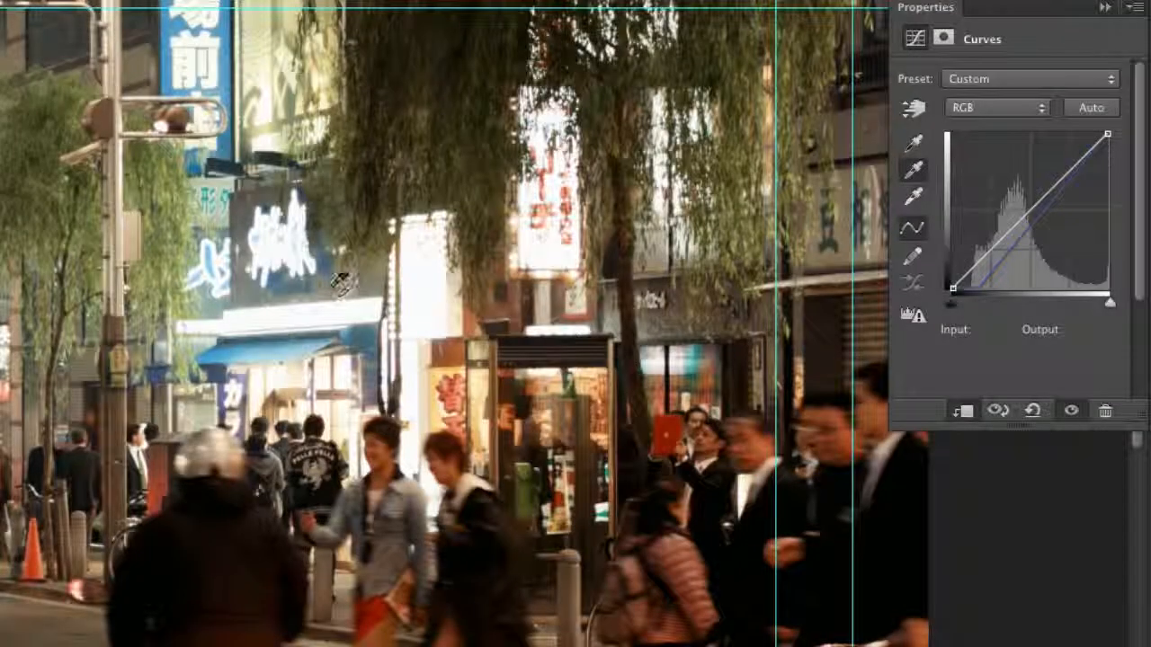
pyautogui.click(160, 63)
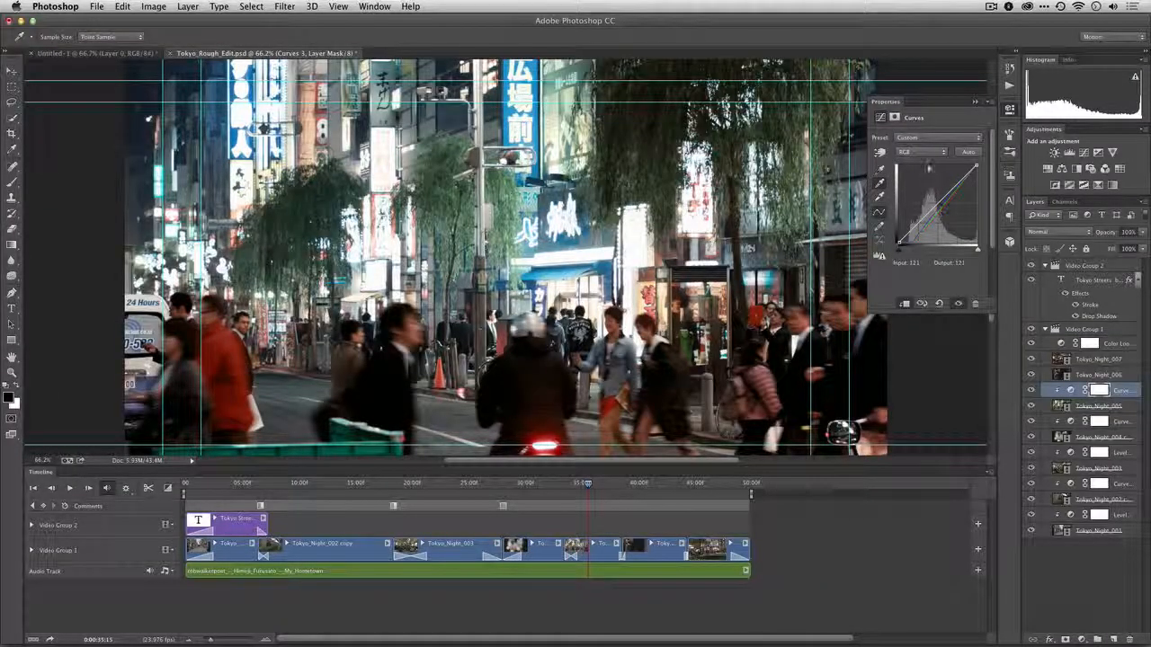
# Step: Adjust the Red and Blue channel curves of Tokyo_Night_005 individually, adding red and blue back into the shadows
pyautogui.click(921, 152)
pyautogui.click(919, 165)
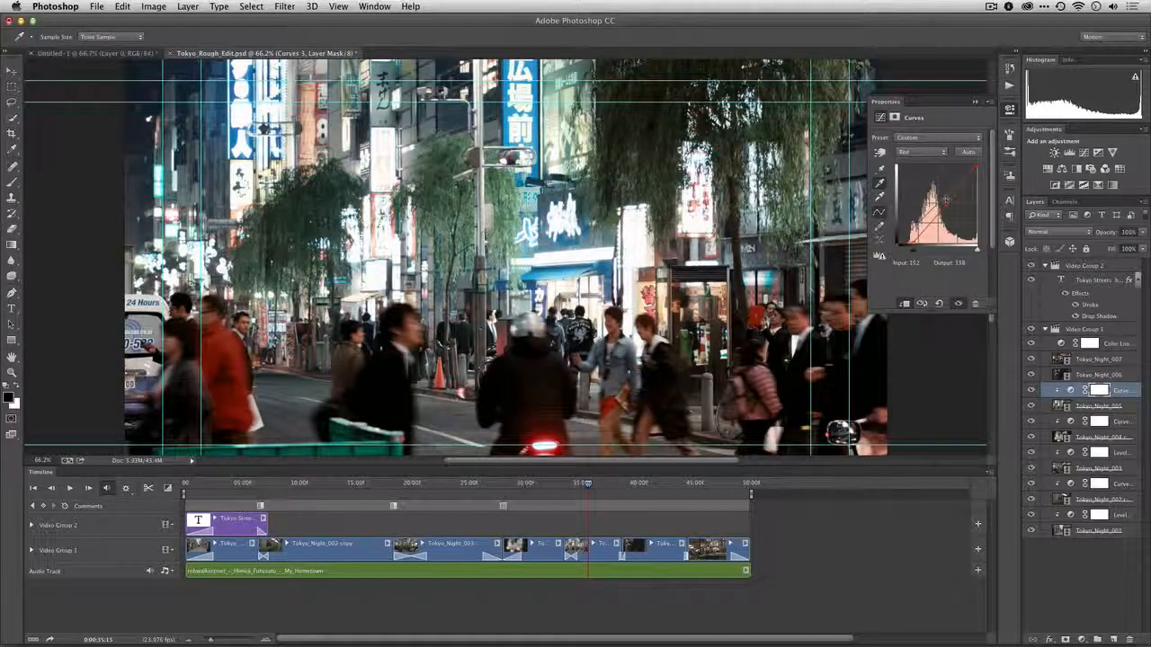
pyautogui.moveTo(945, 200); pyautogui.dragTo(942, 207)
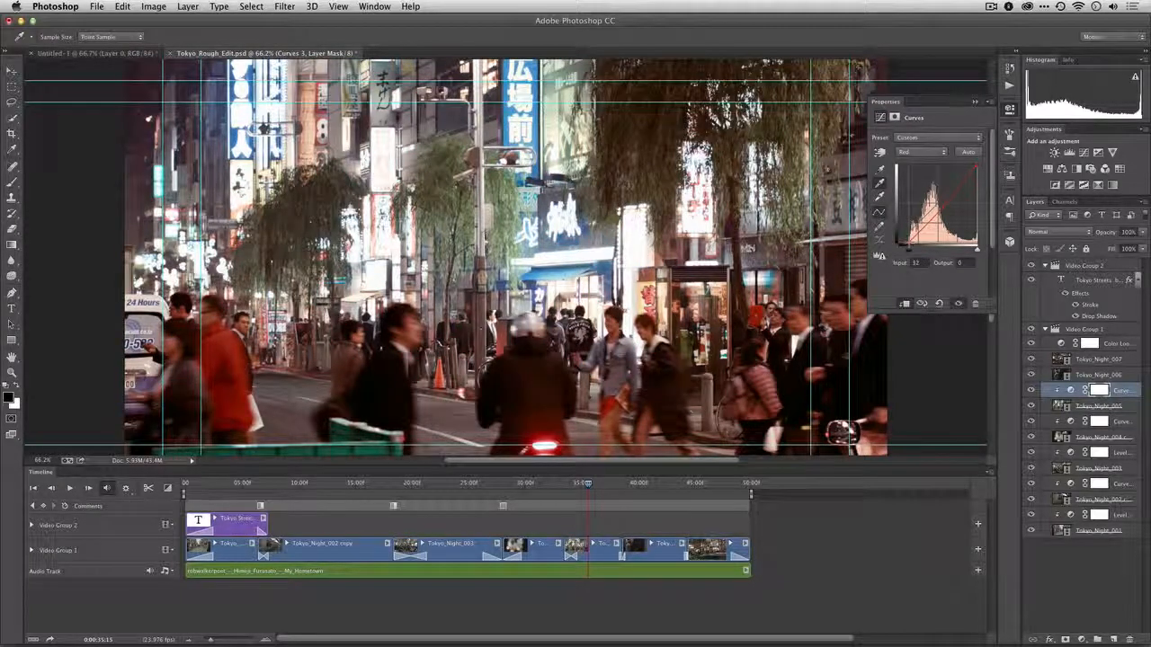
pyautogui.click(921, 152)
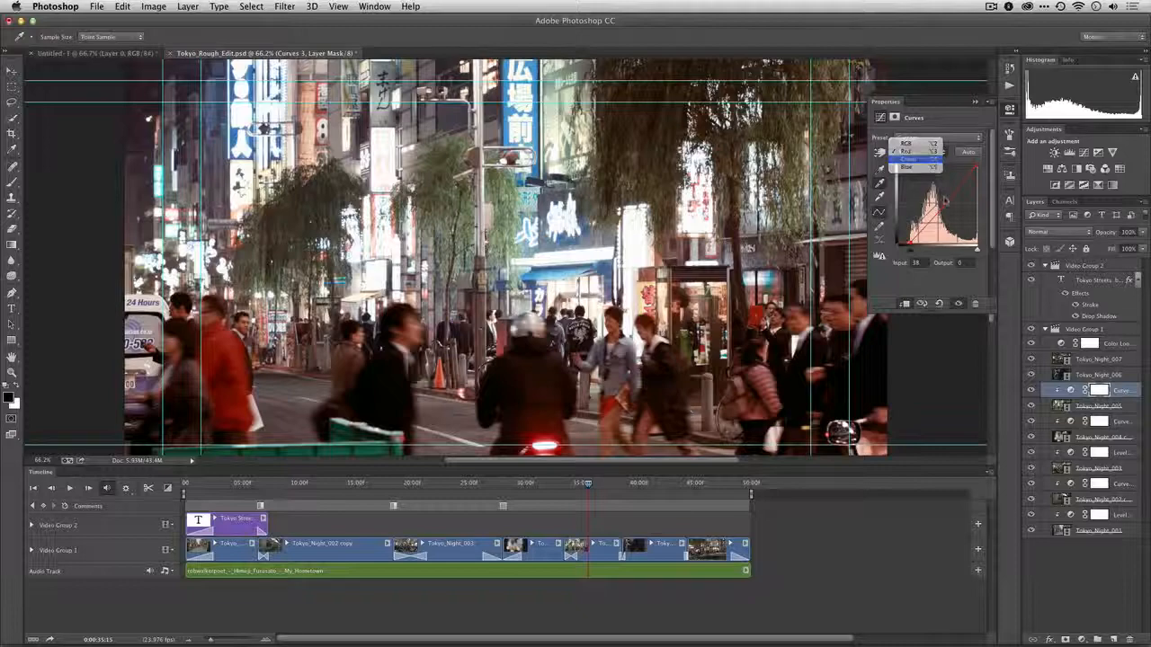
pyautogui.click(919, 165)
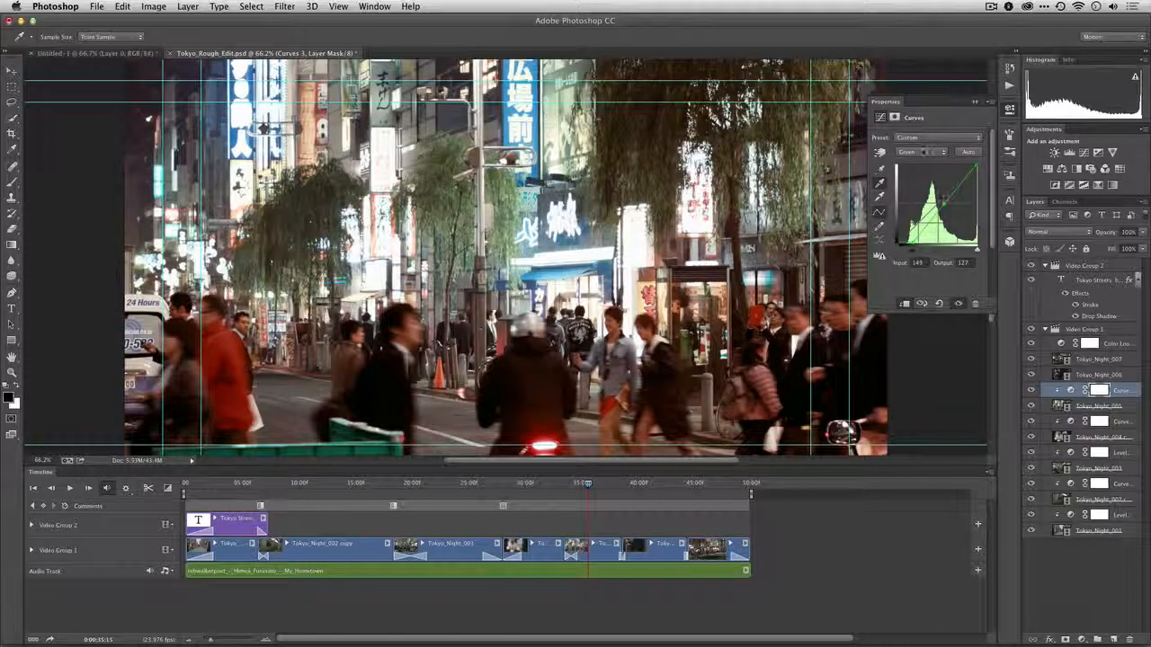
pyautogui.click(921, 152)
pyautogui.click(918, 164)
pyautogui.moveTo(918, 244); pyautogui.dragTo(906, 241)
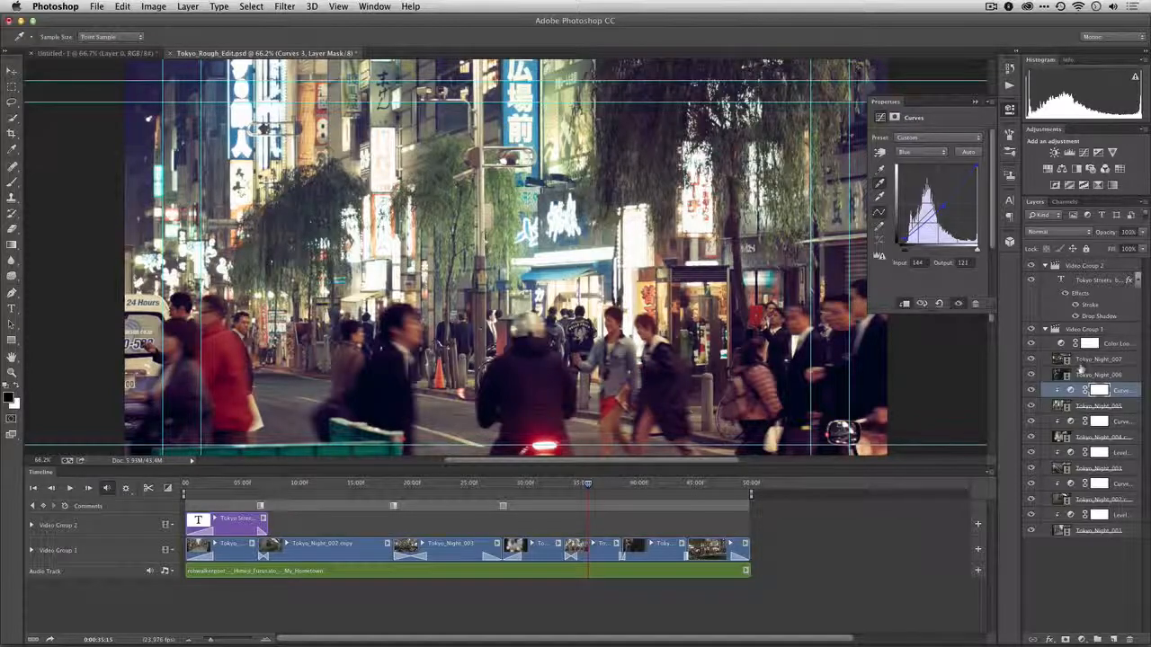
# Step: Duplicate the Tokyo_Night_005 Curves layer, place the copy above the Tokyo_Night_006 grill clip, and clip it to that clip
pyautogui.moveTo(587, 486); pyautogui.dragTo(640, 488)
pyautogui.click(647, 546)
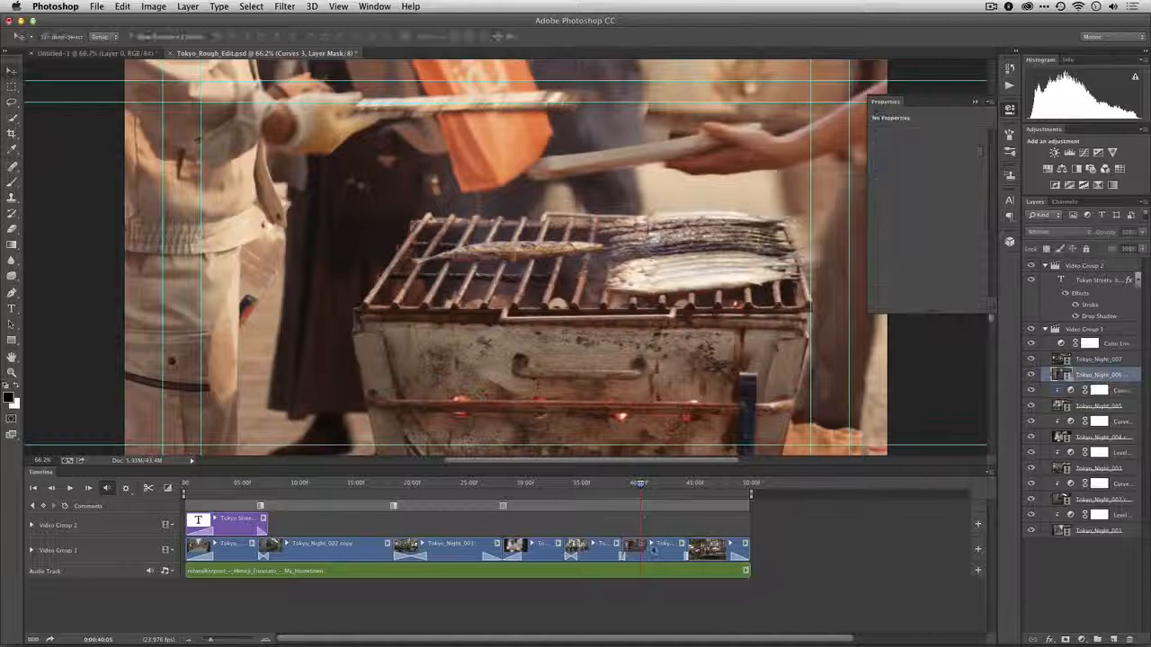
pyautogui.click(1124, 391)
pyautogui.rightClick(1126, 394)
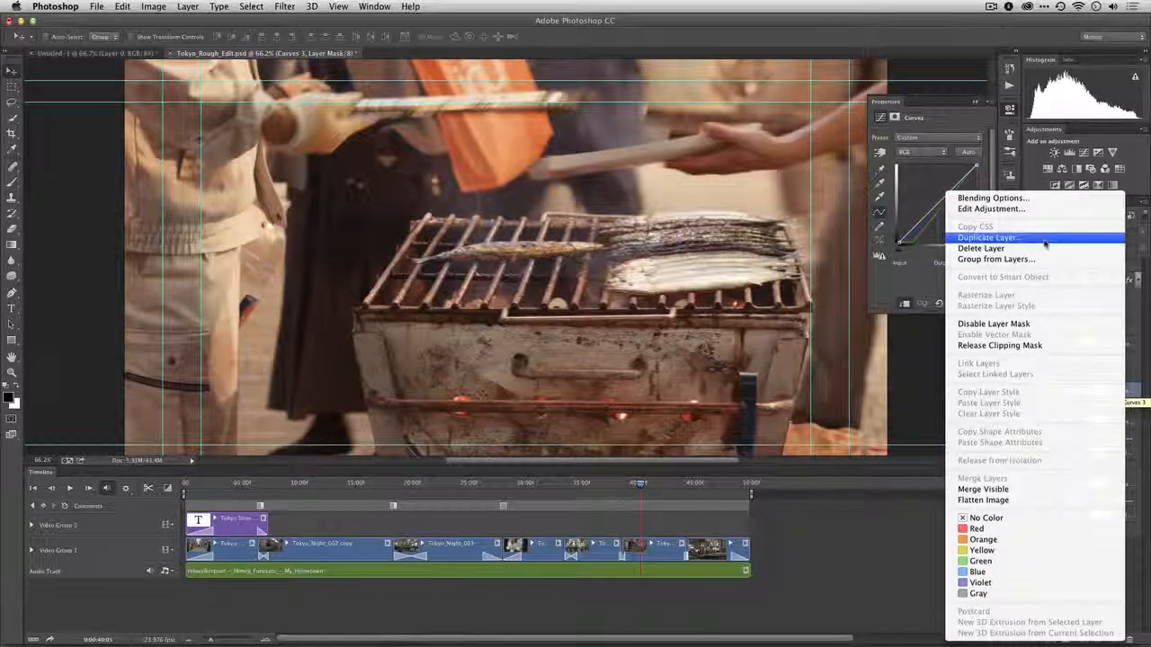
pyautogui.click(989, 237)
pyautogui.click(503, 170)
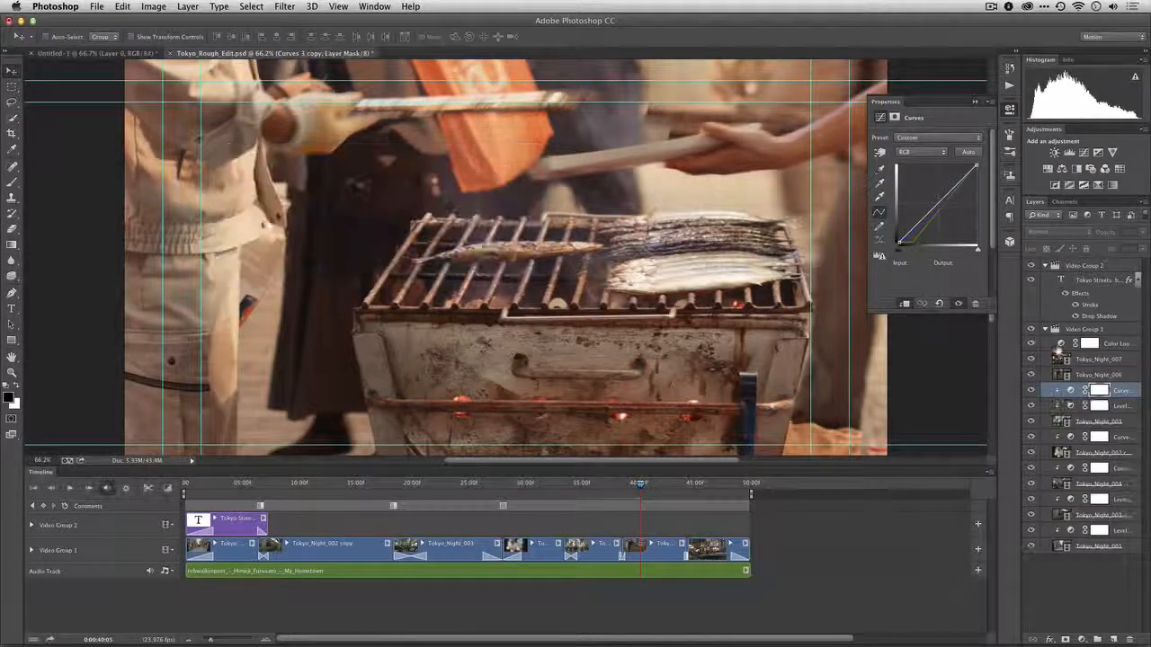
pyautogui.click(1105, 375)
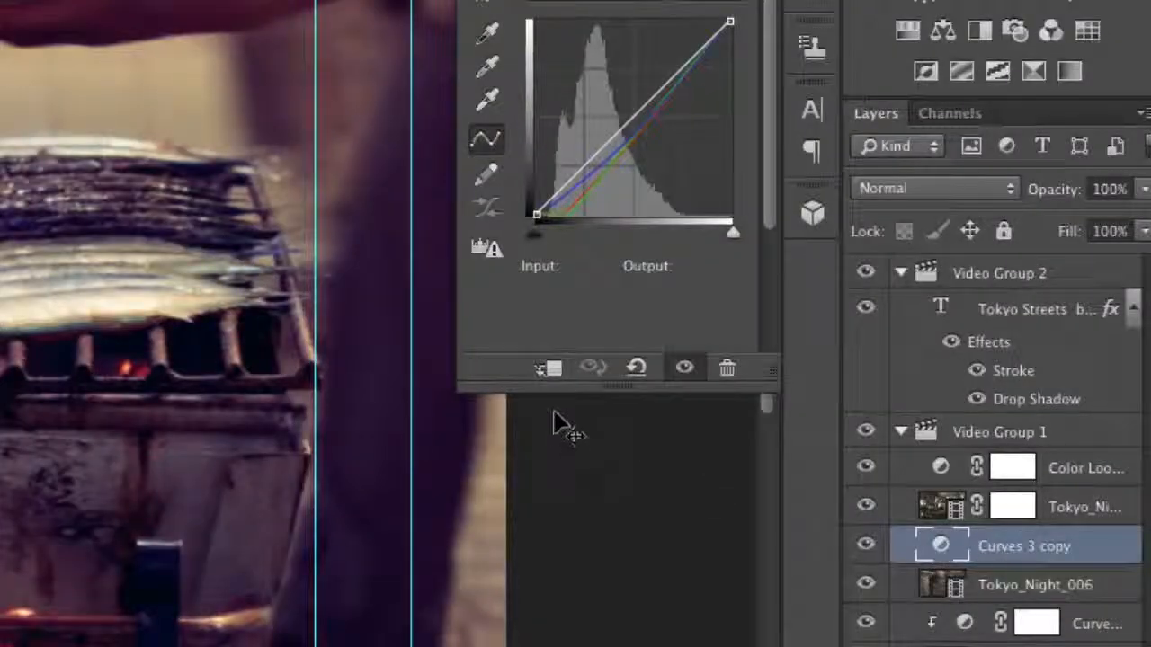
pyautogui.click(549, 368)
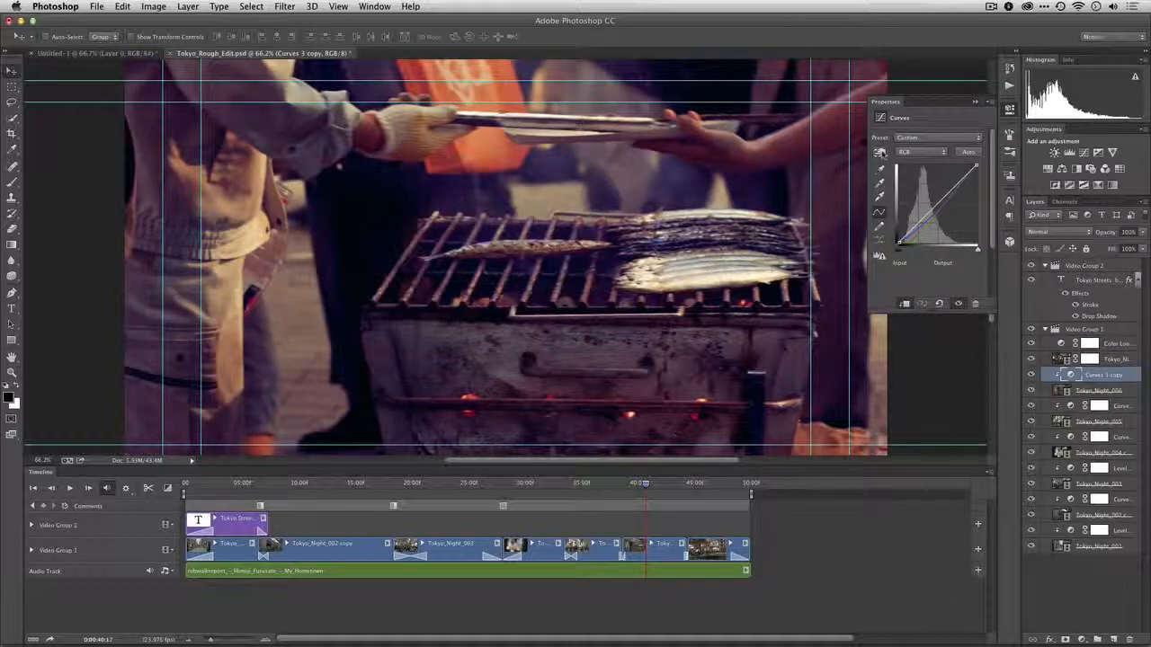
# Step: Sample a new black point in the dark clothing of Tokyo_Night_006 and brighten the grilled fish with an on-image Curves point
pyautogui.click(879, 152)
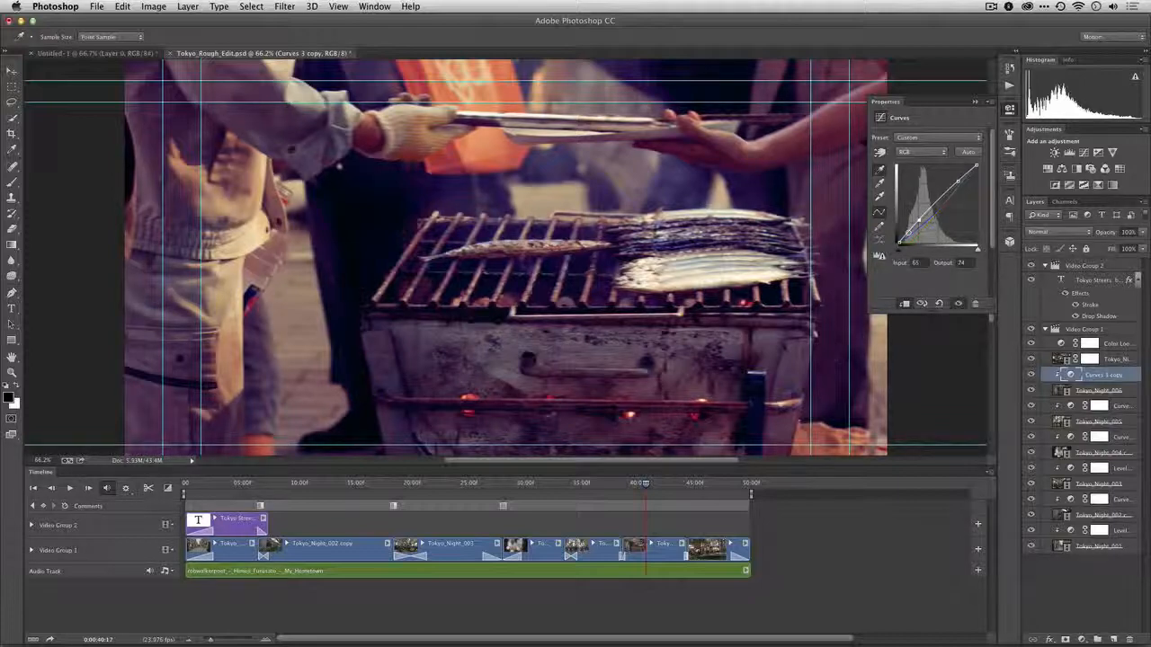
pyautogui.click(378, 225)
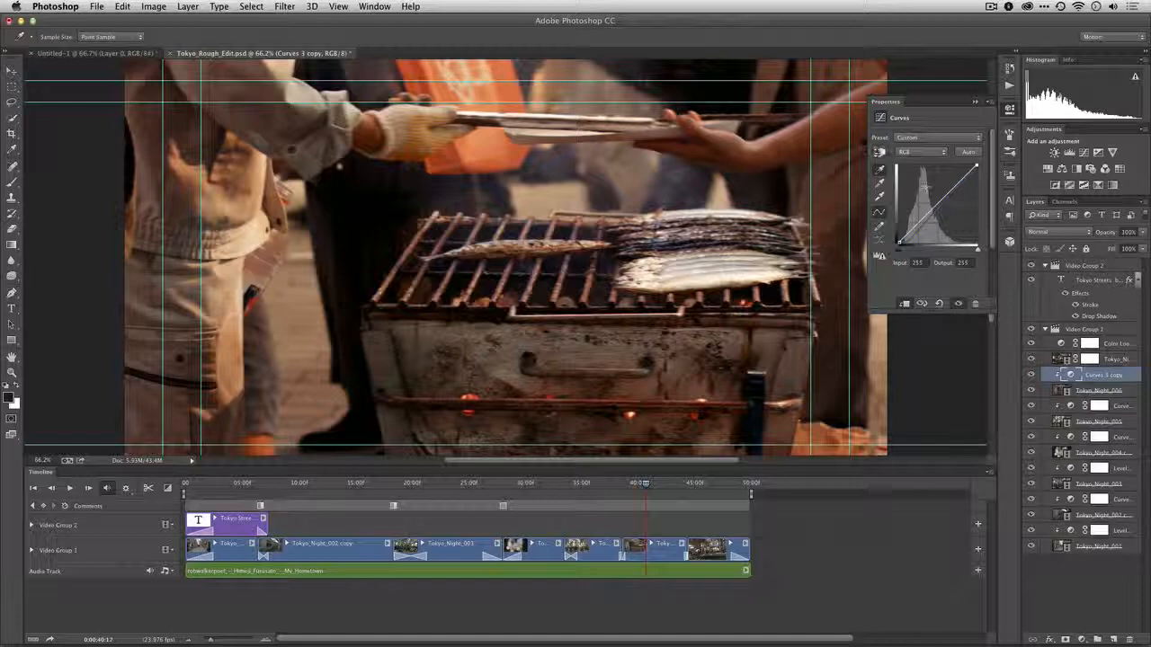
pyautogui.click(878, 152)
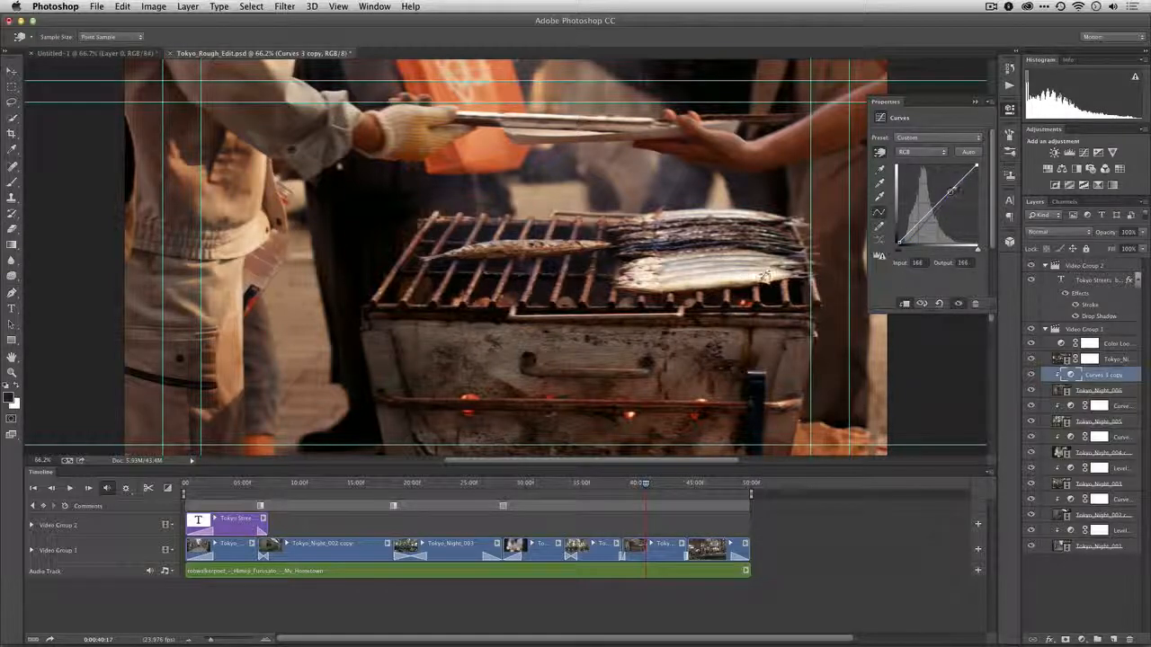
pyautogui.moveTo(764, 276); pyautogui.dragTo(770, 267)
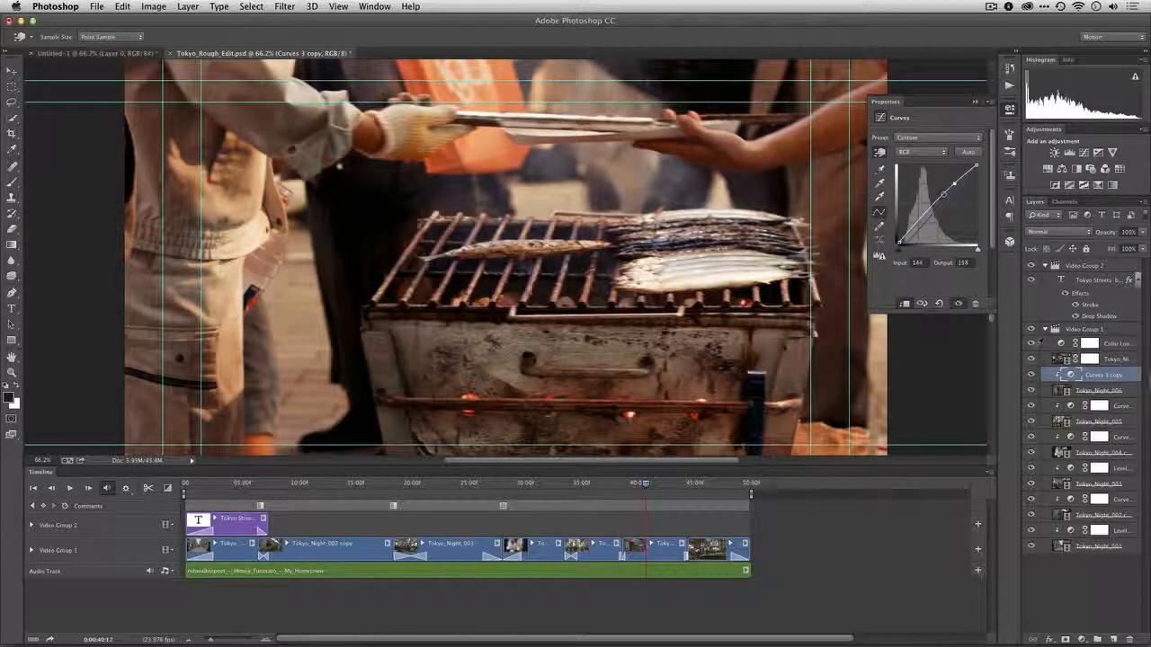
# Step: Add a clipped Curves adjustment layer above the Tokyo_Night_007 taxi clip, with the playhead parked in that clip at about 47 seconds
pyautogui.click(1125, 360)
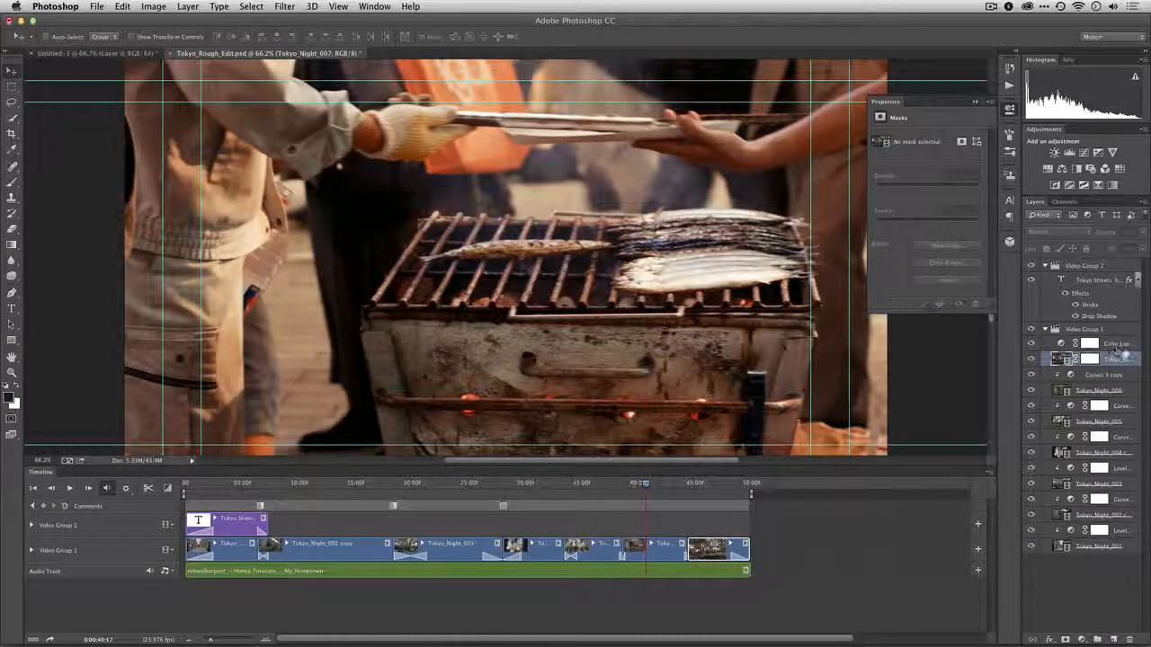
pyautogui.moveTo(637, 489); pyautogui.dragTo(719, 486)
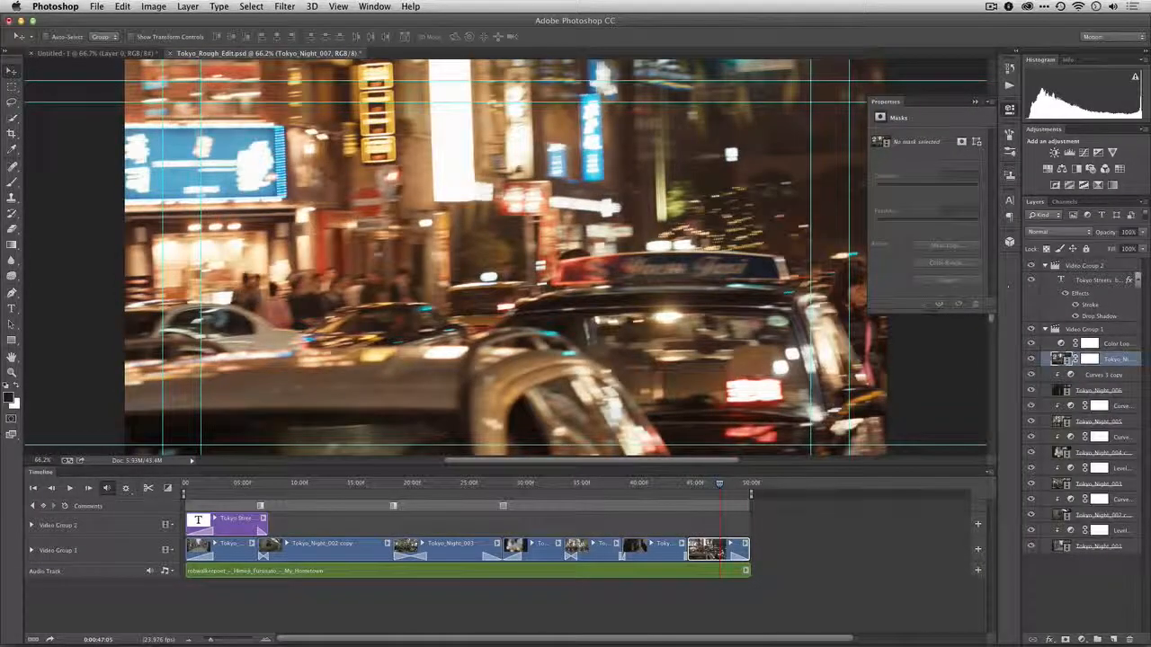
pyautogui.click(1083, 151)
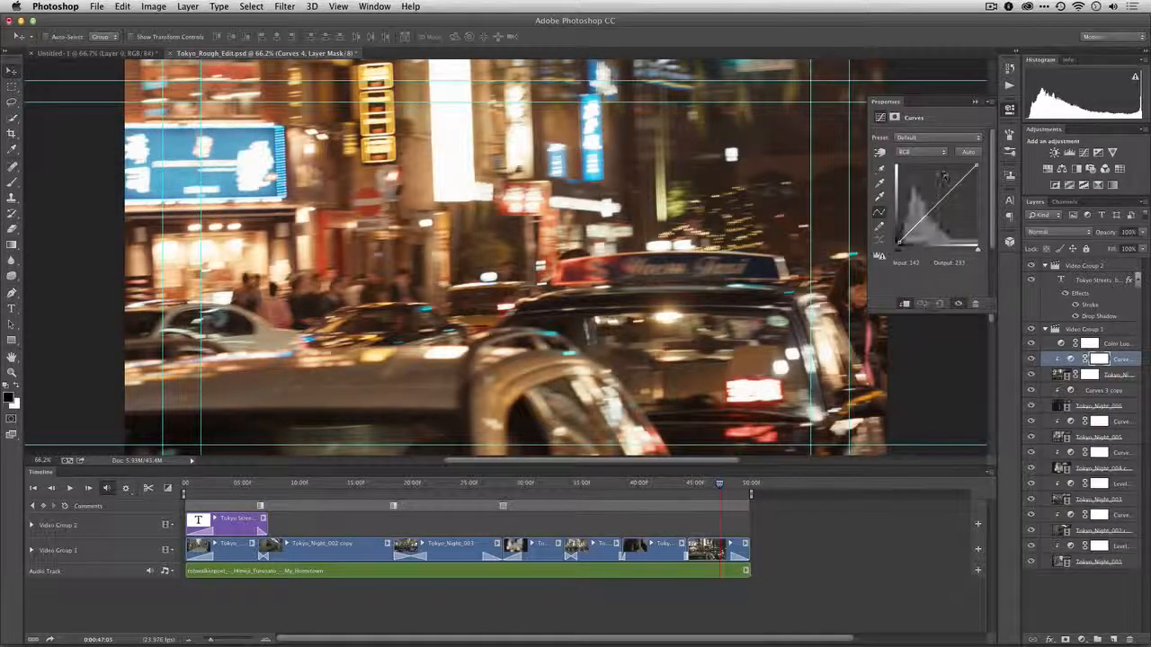
# Step: Auto-correct the Tokyo_Night_007 Curves layer with the Find Dark & Light Colors algorithm and Snap Neutral Midtones enabled
pyautogui.keyDown('alt'); pyautogui.click(968, 152); pyautogui.keyUp('alt')
pyautogui.click(520, 146)
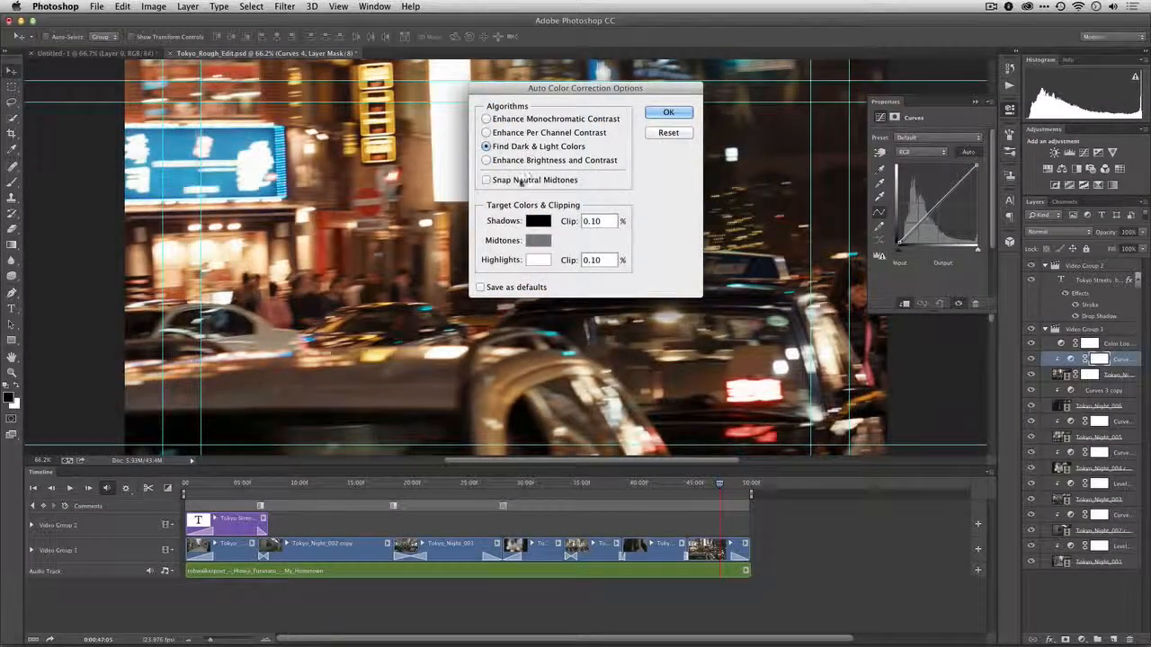
pyautogui.click(519, 181)
pyautogui.click(667, 117)
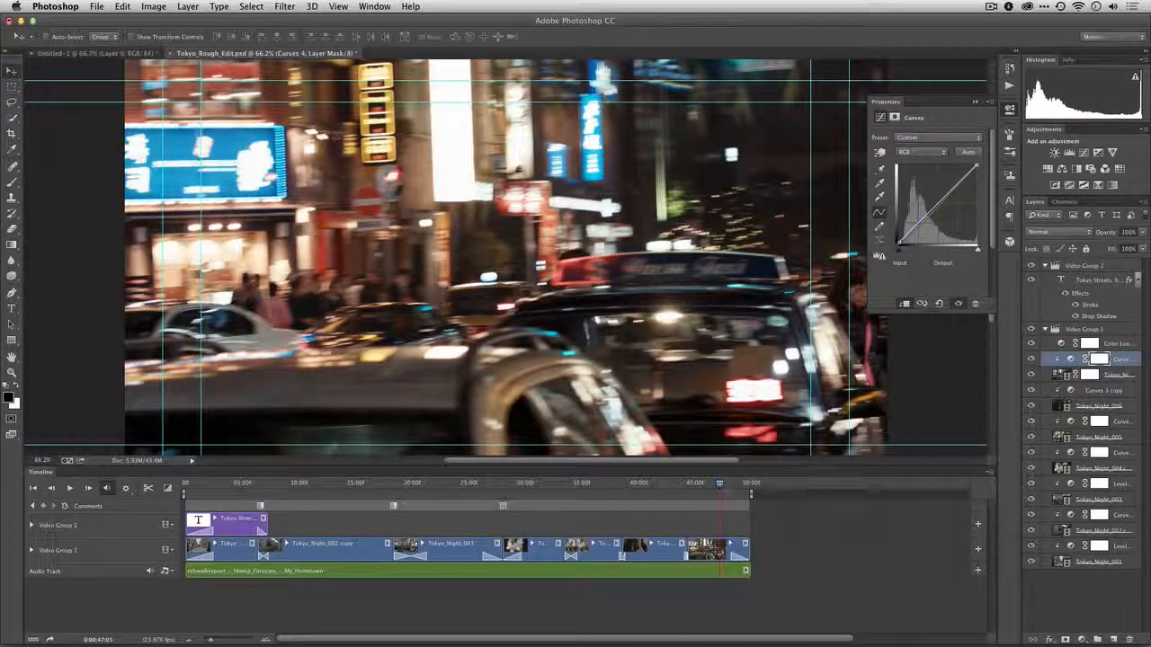
# Step: Return to the opening title shot at about 3 seconds and add a second Color Lookup adjustment layer above the existing one
pyautogui.moveTo(719, 484); pyautogui.dragTo(222, 490)
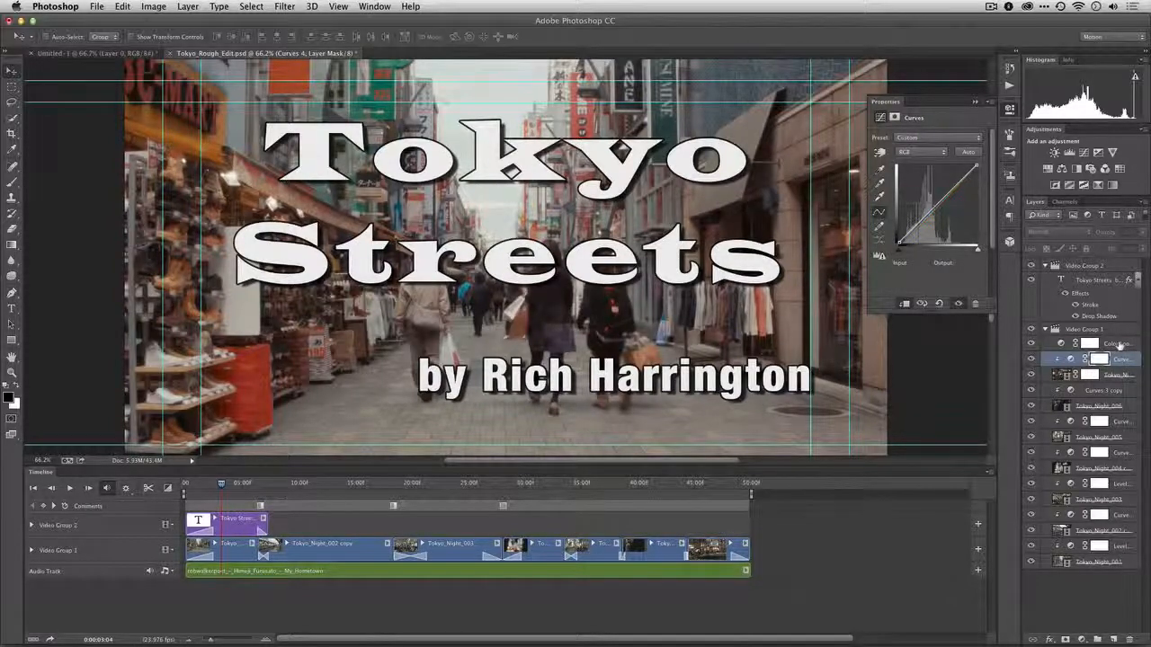
pyautogui.click(1119, 345)
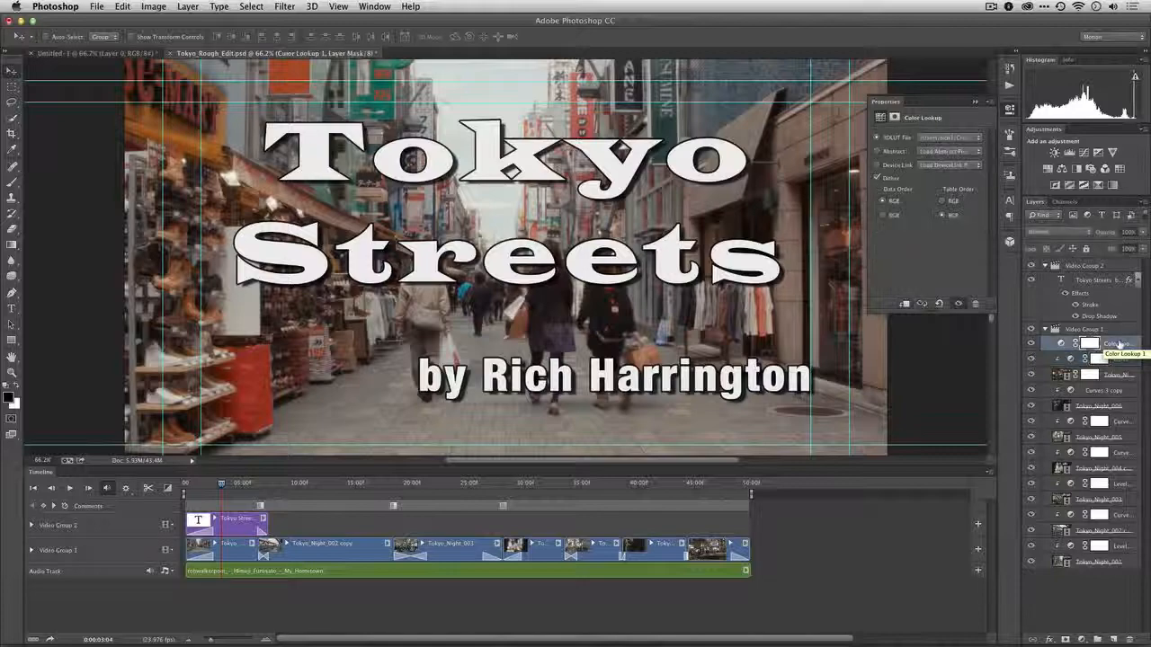
pyautogui.click(1121, 169)
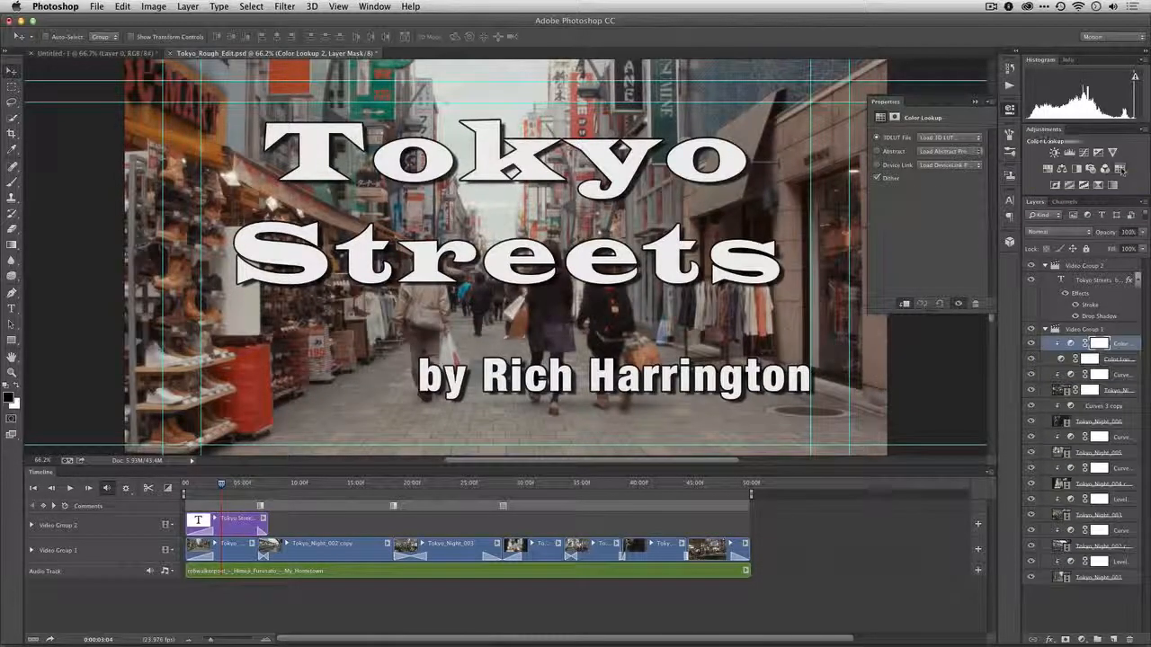
# Step: Try the Fuji F125 Kodak 2393, Fuji ETERNA 250D Kodak 2395 and Kodak 5218 Kodak 2383 film-stock LUTs on the new Color Lookup layer
pyautogui.click(967, 139)
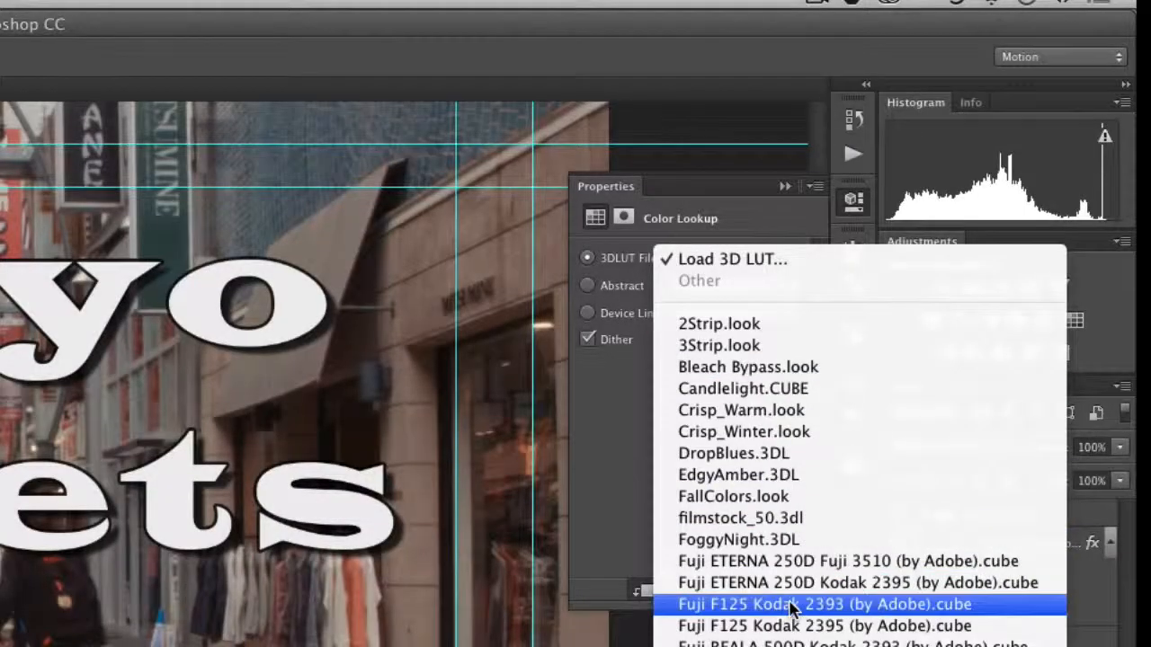
pyautogui.click(976, 311)
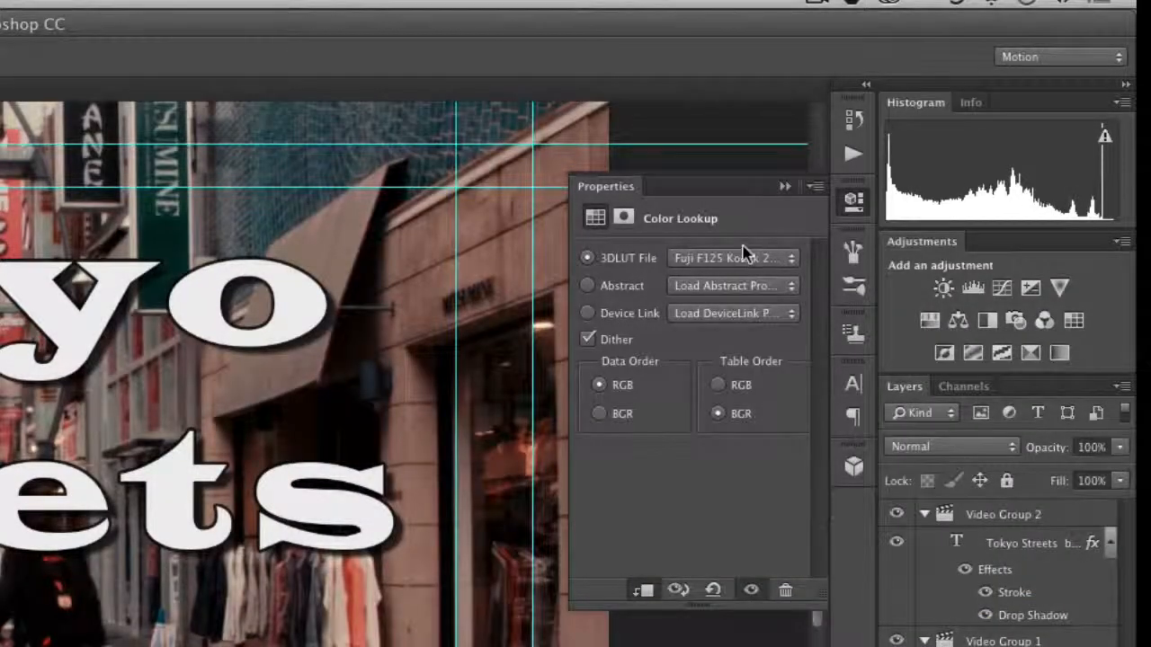
pyautogui.click(741, 258)
pyautogui.click(728, 237)
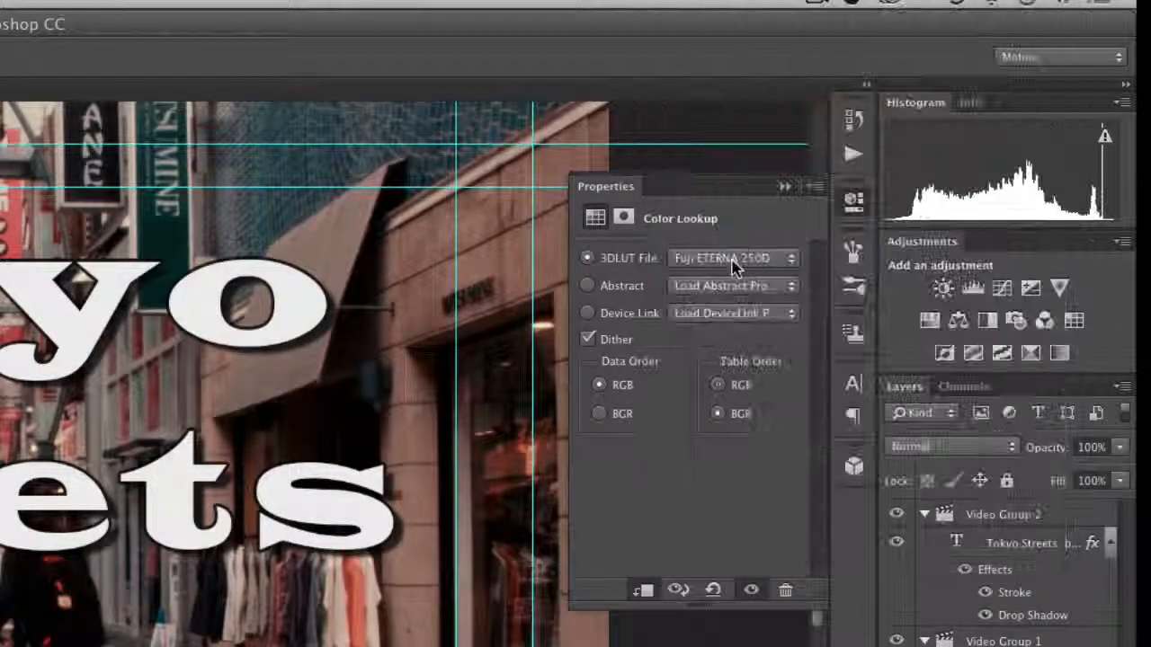
pyautogui.click(728, 258)
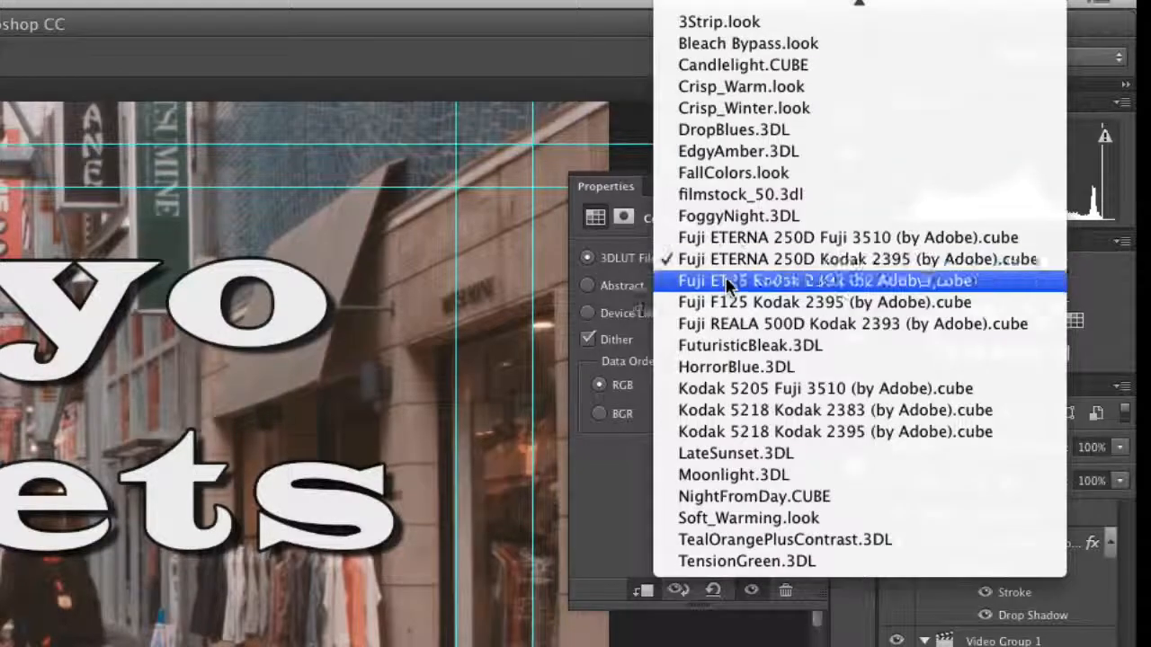
pyautogui.click(741, 409)
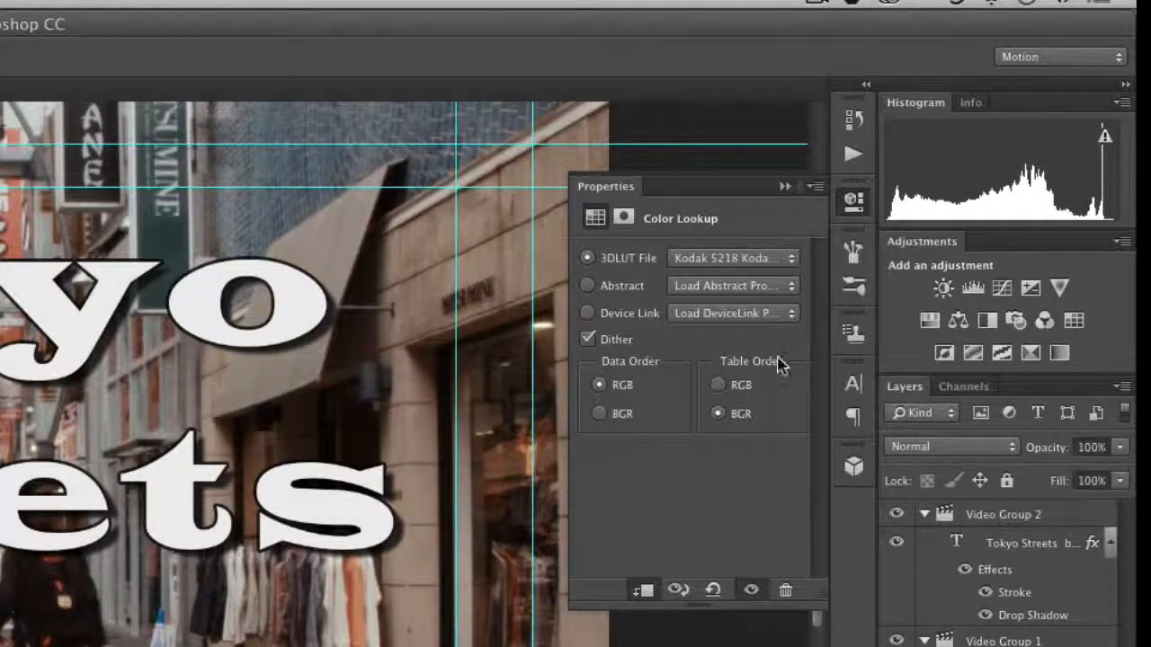
# Step: Try the LateSunset.3DL and Soft_Warming.look LUTs on the new Color Lookup layer
pyautogui.click(710, 258)
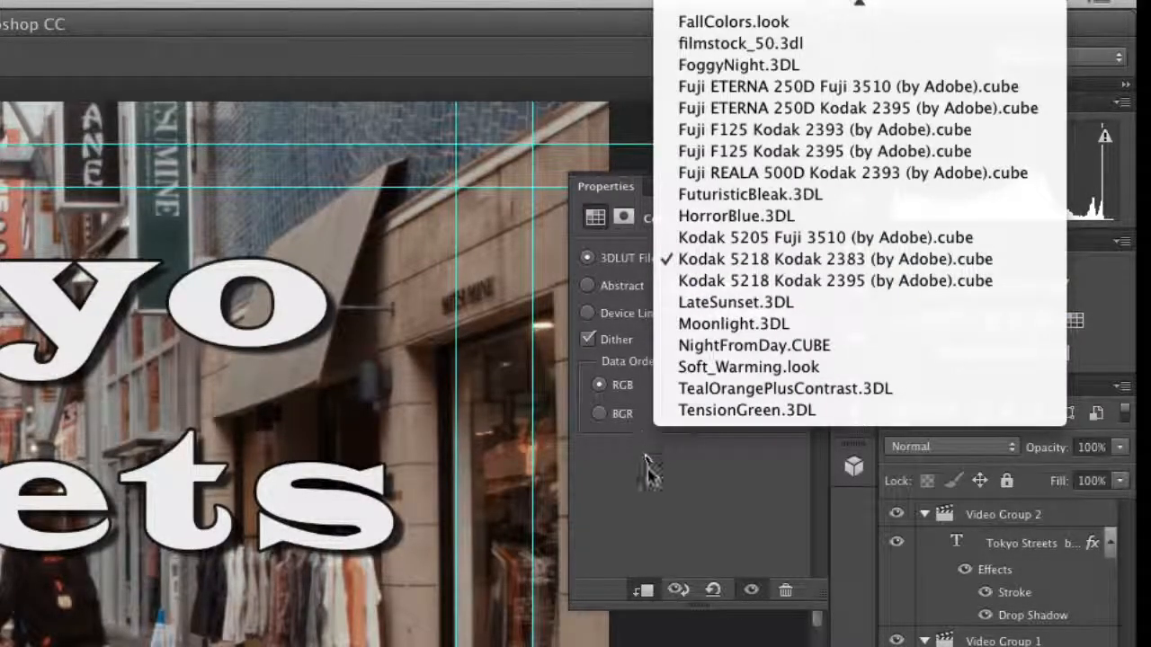
pyautogui.click(770, 302)
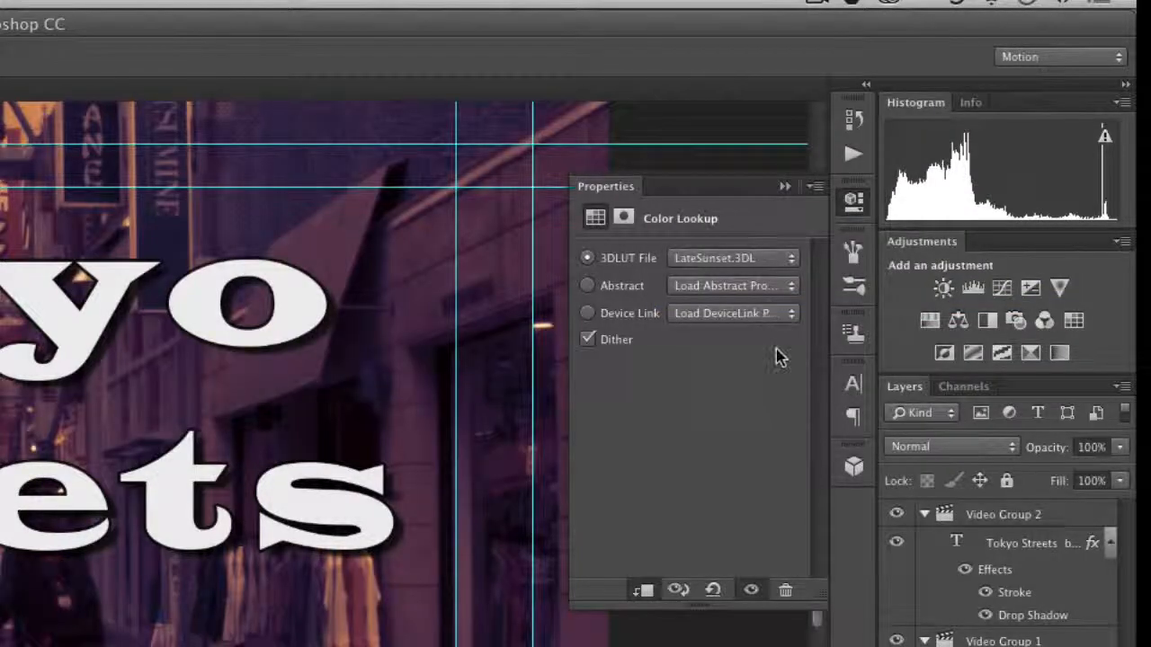
pyautogui.click(746, 260)
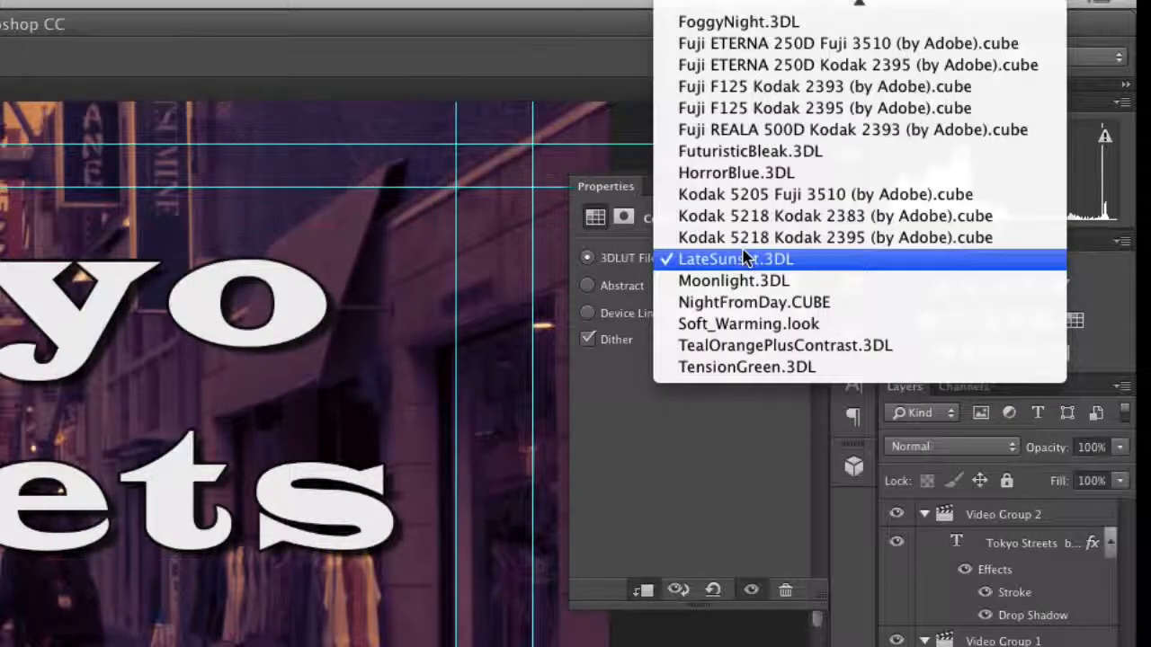
pyautogui.click(746, 324)
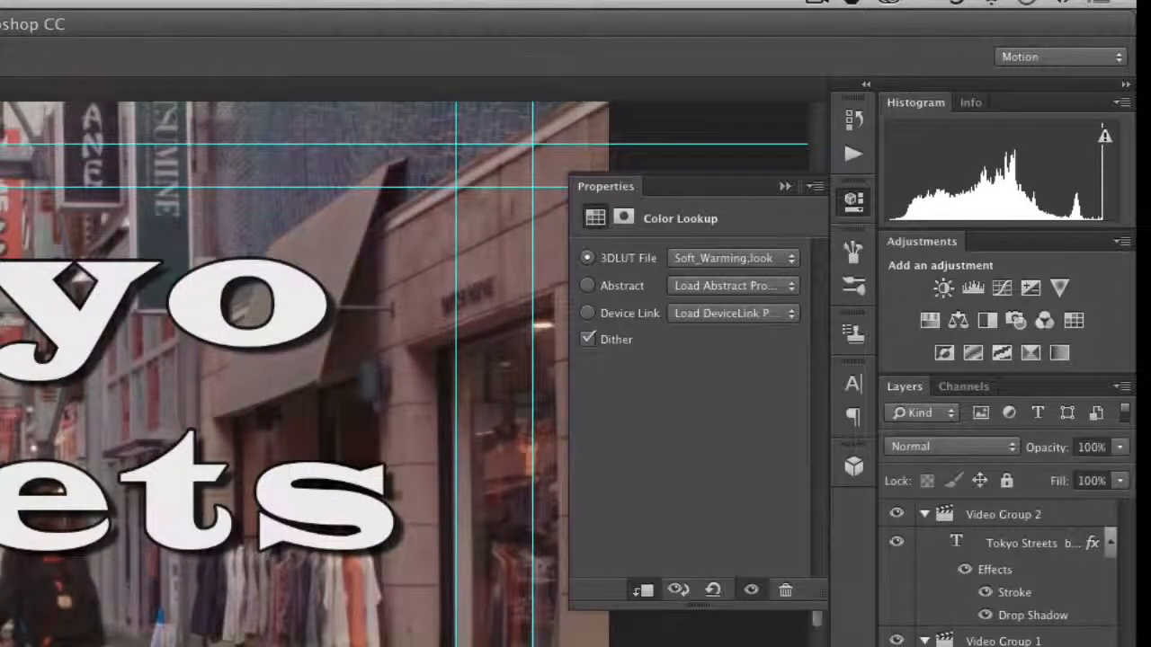
# Step: Load the external 3D LUT Hefe.cube from the LUTs subfolder of Instagram4video into the new Color Lookup layer
pyautogui.click(710, 261)
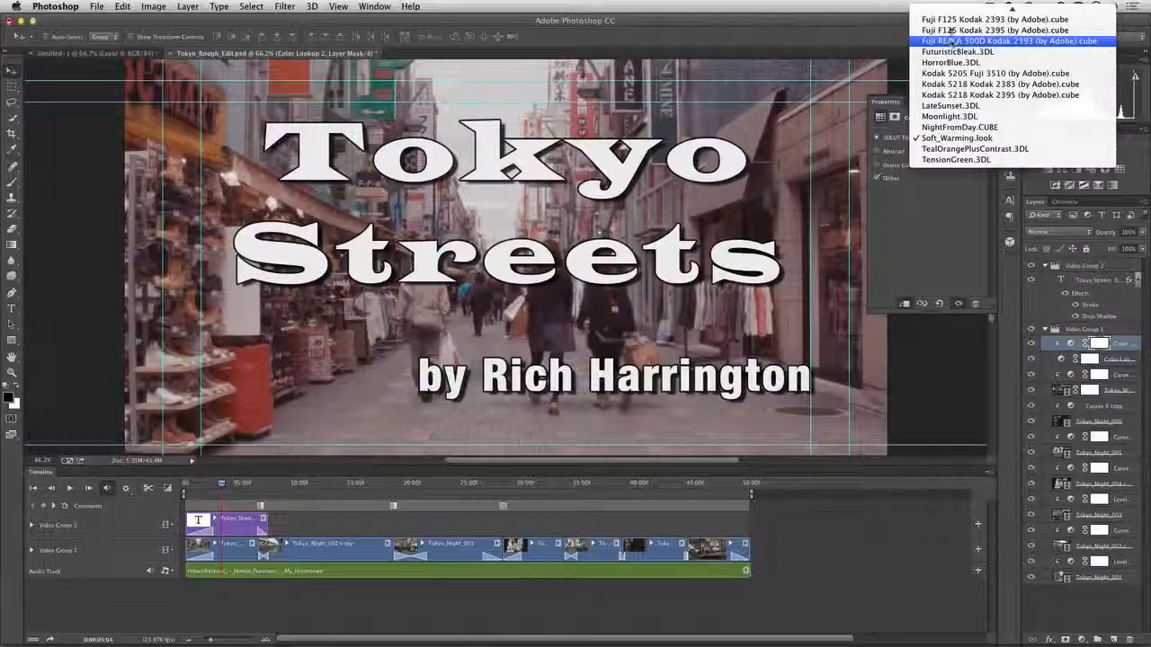
pyautogui.moveTo(953, 8)
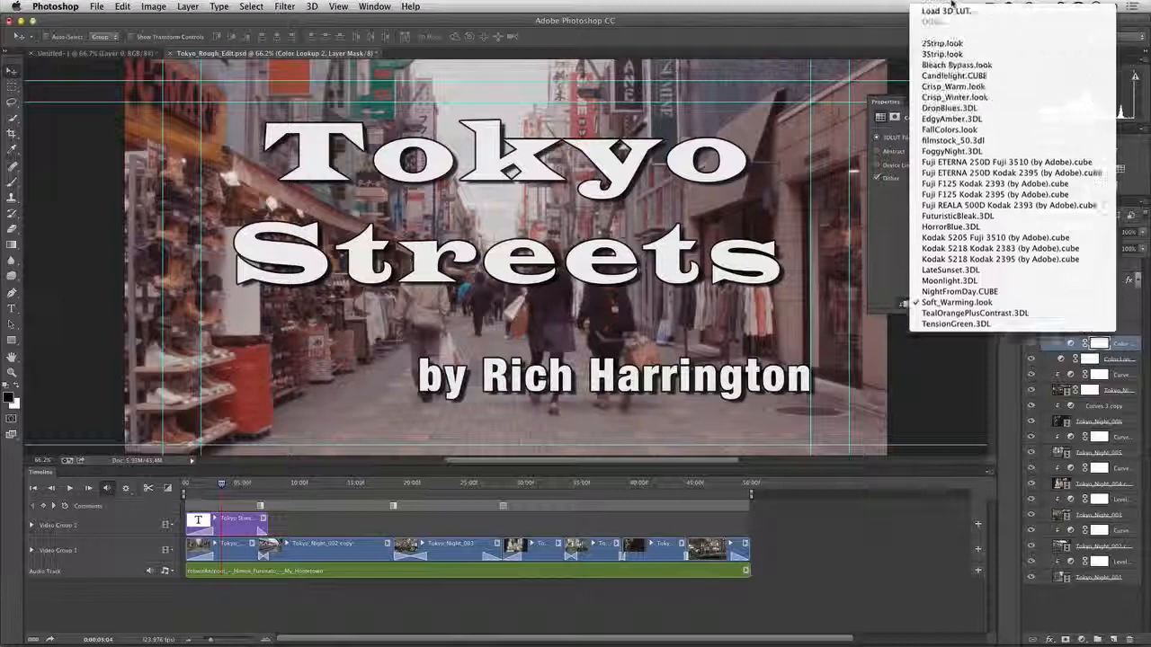
pyautogui.click(948, 11)
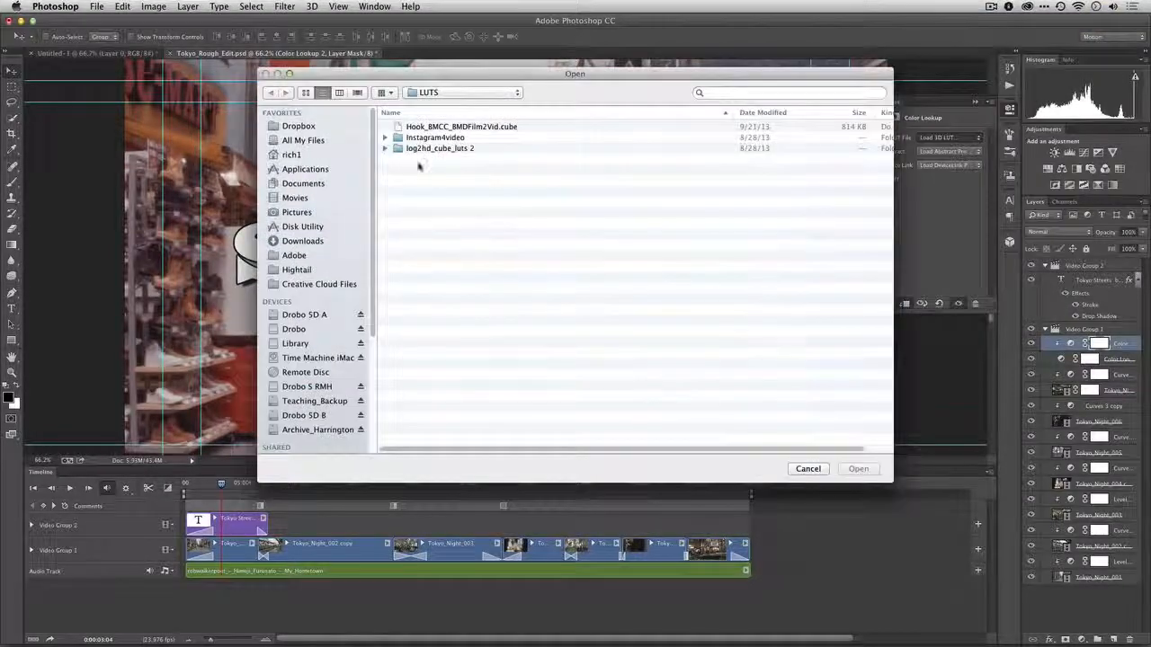
pyautogui.click(435, 138)
pyautogui.doubleClick(435, 138)
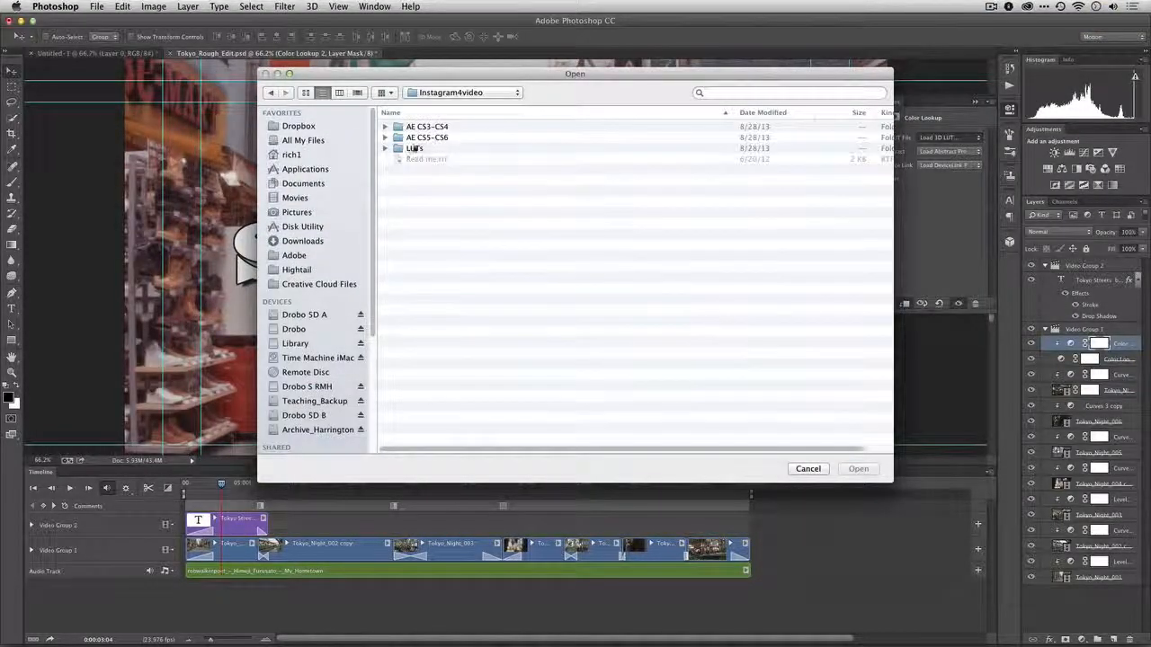
pyautogui.doubleClick(412, 150)
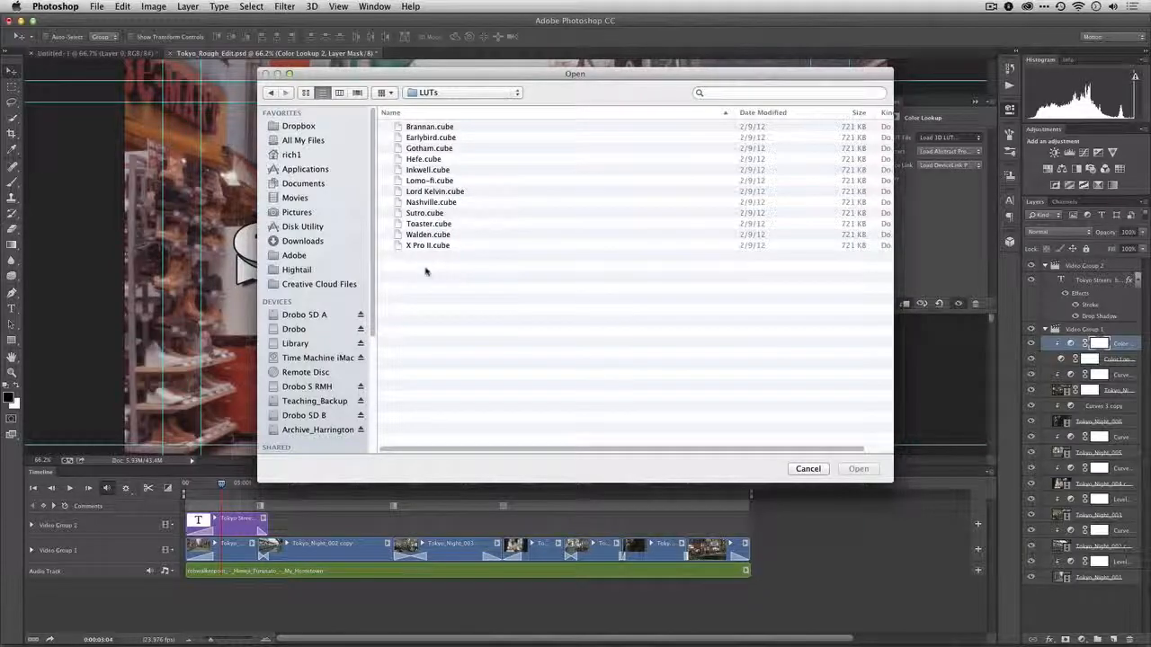
pyautogui.click(424, 160)
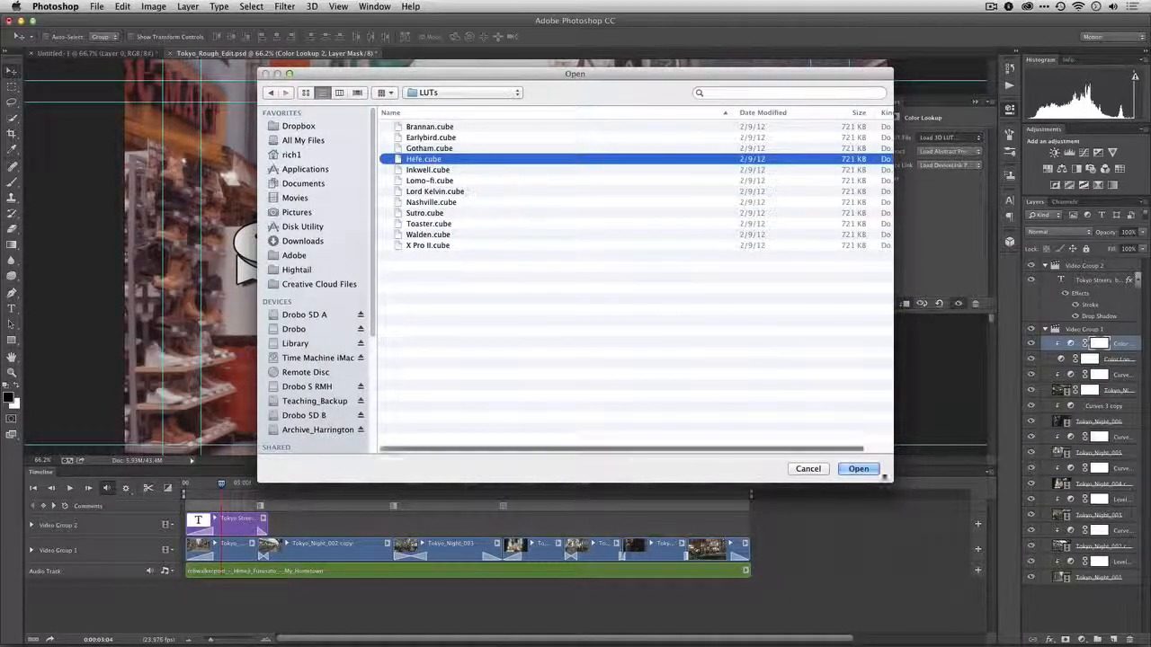
pyautogui.click(858, 470)
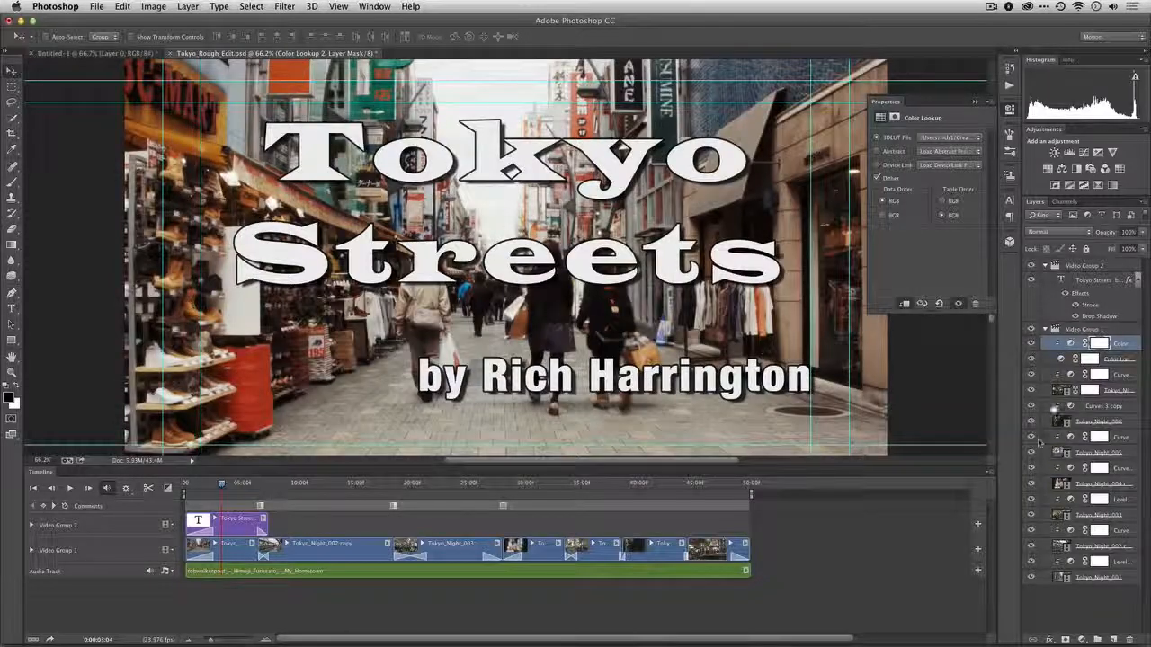
# Step: Compare the title shot with and without the Hefe LUT, and release its Color Lookup layer from clipping
pyautogui.click(1031, 345)
pyautogui.click(1031, 345)
pyautogui.click(903, 306)
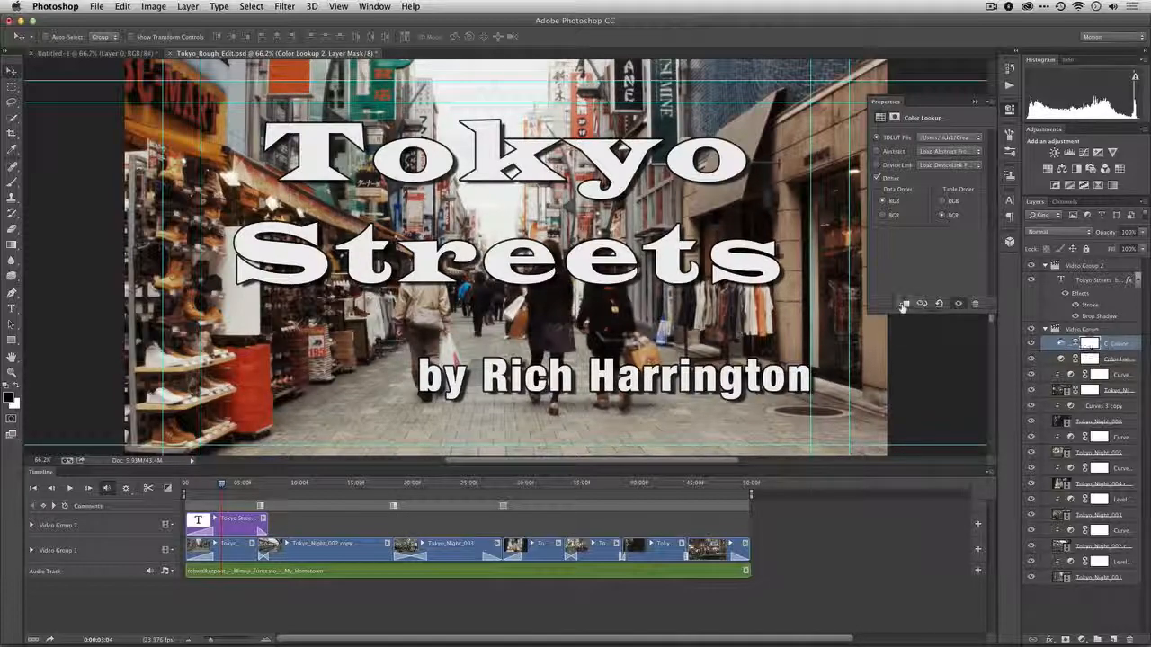
pyautogui.click(903, 306)
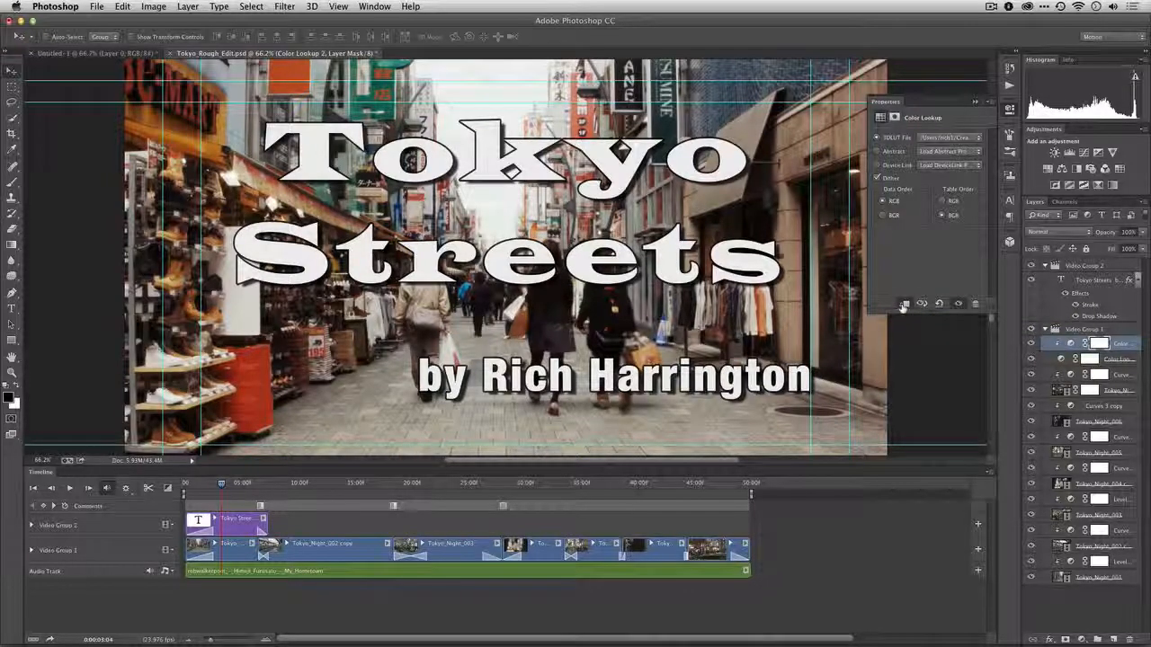
# Step: Compare the subway shot with and without the upper Color Lookup layer and lower that layer's opacity to a little over half
pyautogui.moveTo(221, 484); pyautogui.dragTo(469, 485)
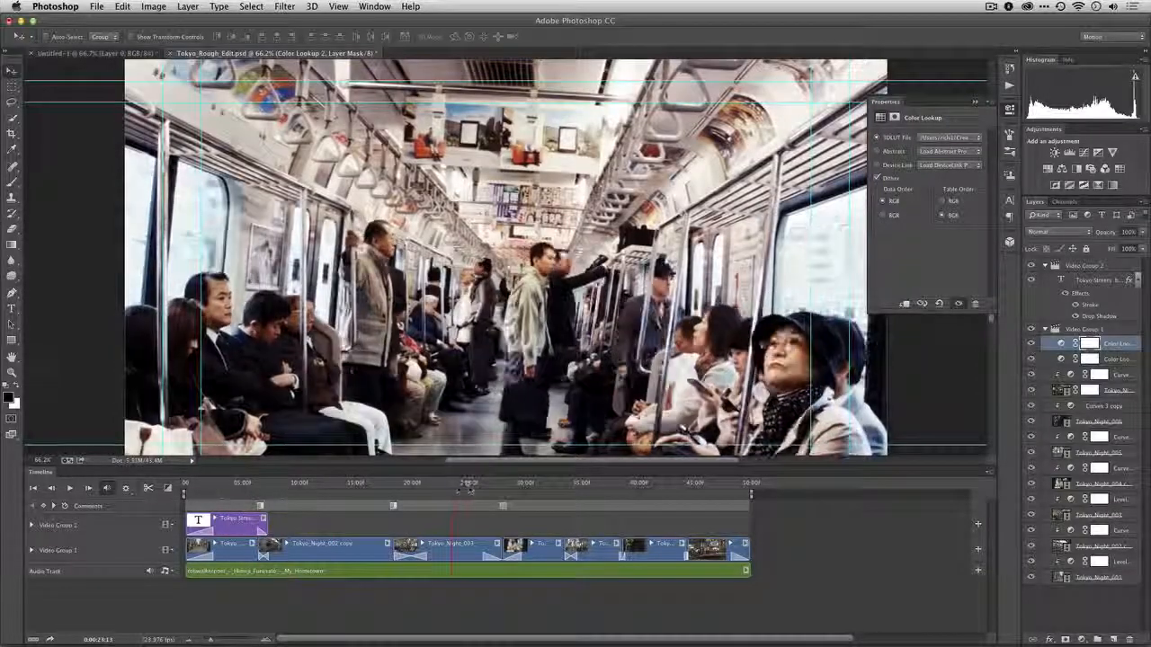
pyautogui.click(1031, 344)
pyautogui.click(1031, 344)
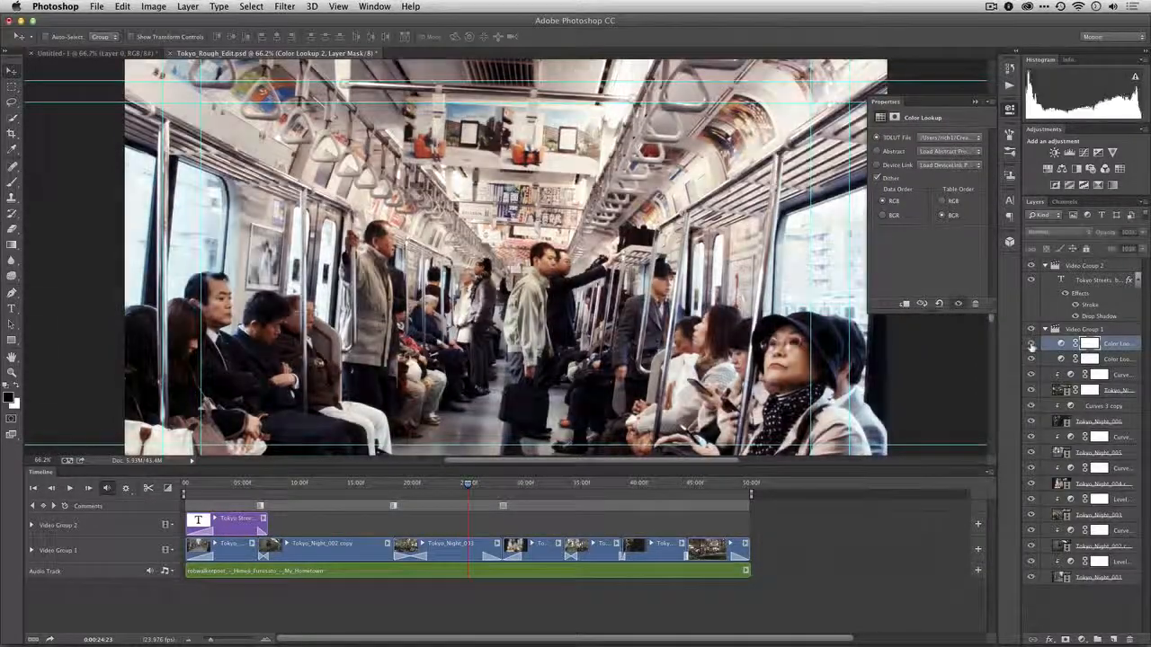
pyautogui.click(1142, 232)
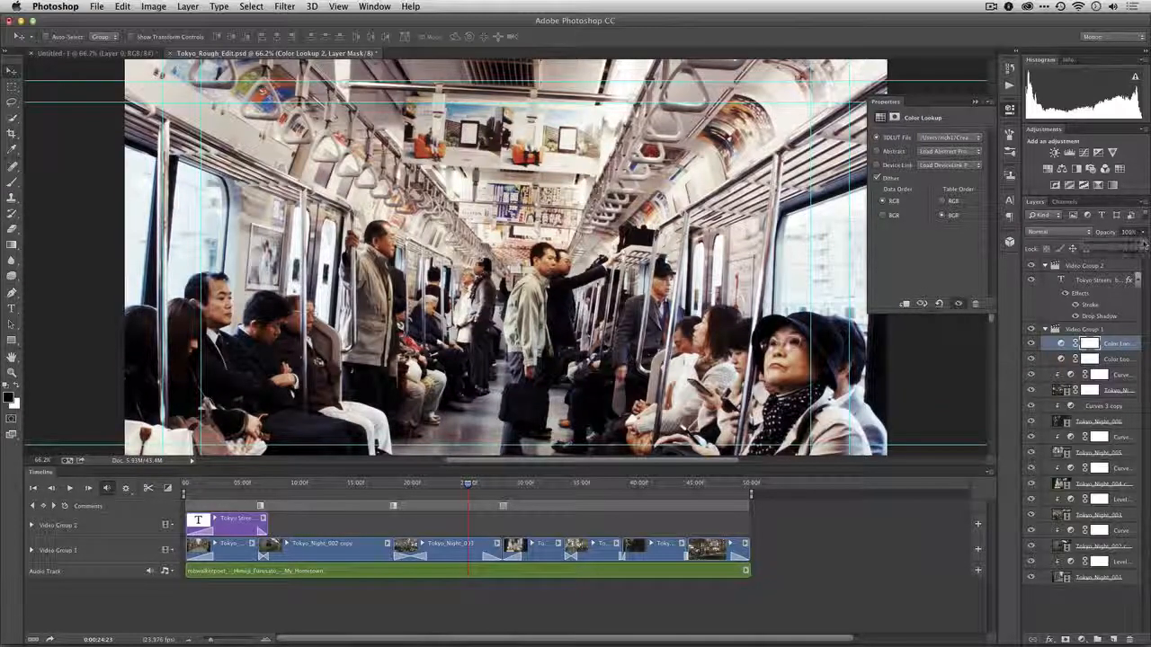
pyautogui.moveTo(1132, 247); pyautogui.dragTo(1121, 248)
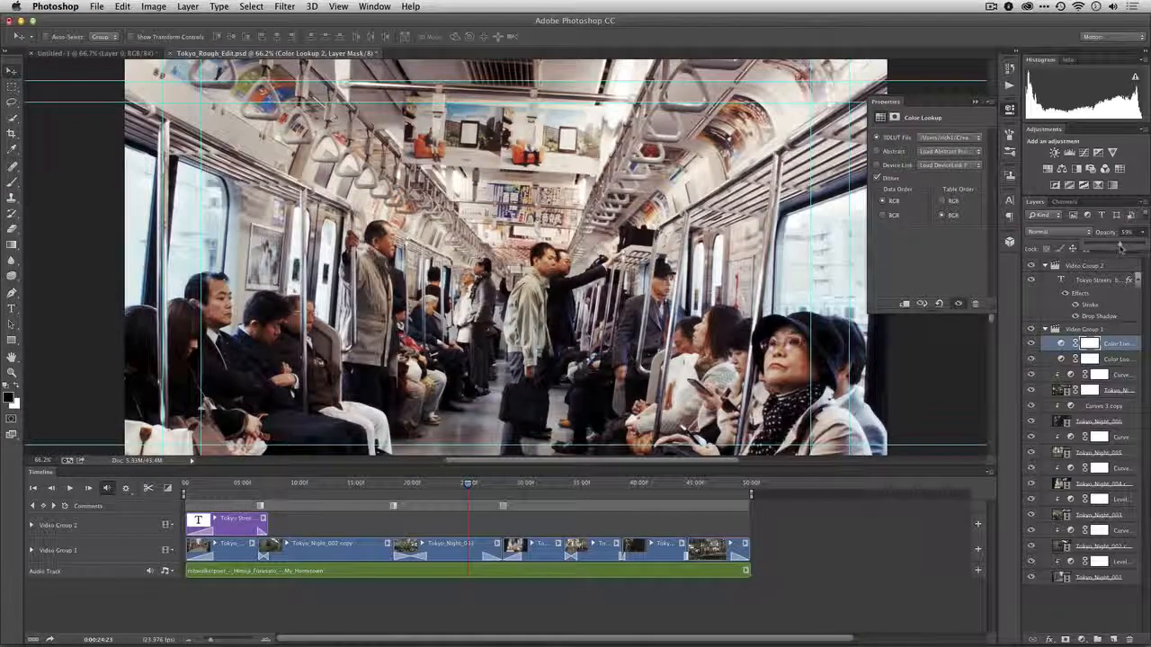
pyautogui.moveTo(467, 483); pyautogui.dragTo(438, 474)
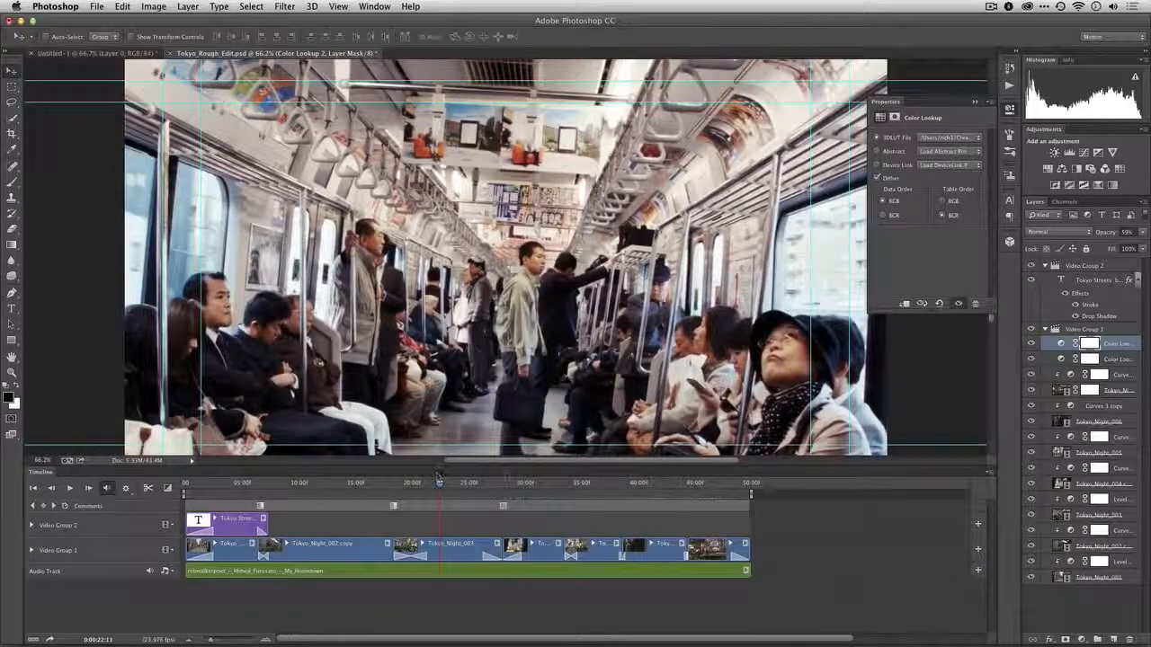